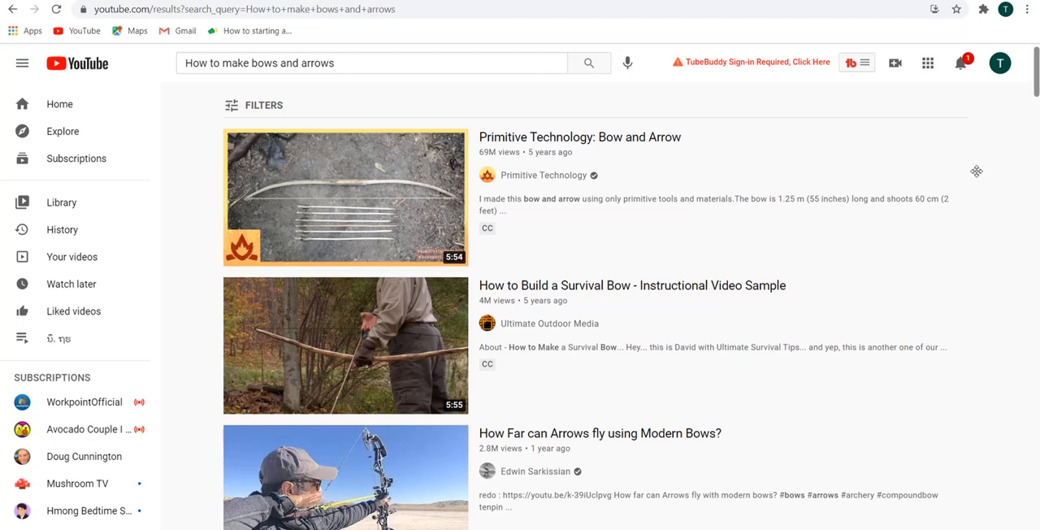
Load the website aeaffiliate.online in a new browser tab.
{"action": "key", "text": "ctrl+t"}
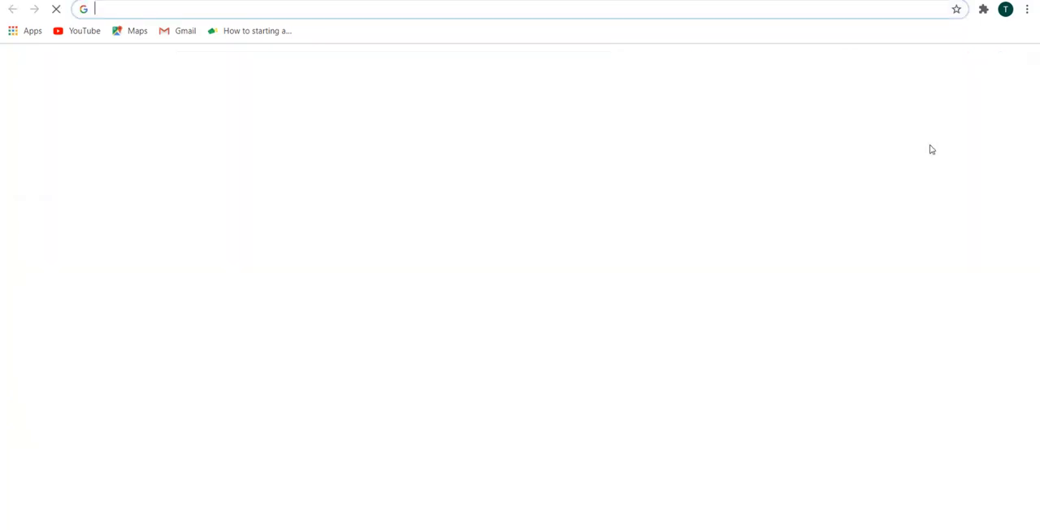
{"action": "type", "text": "ae"}
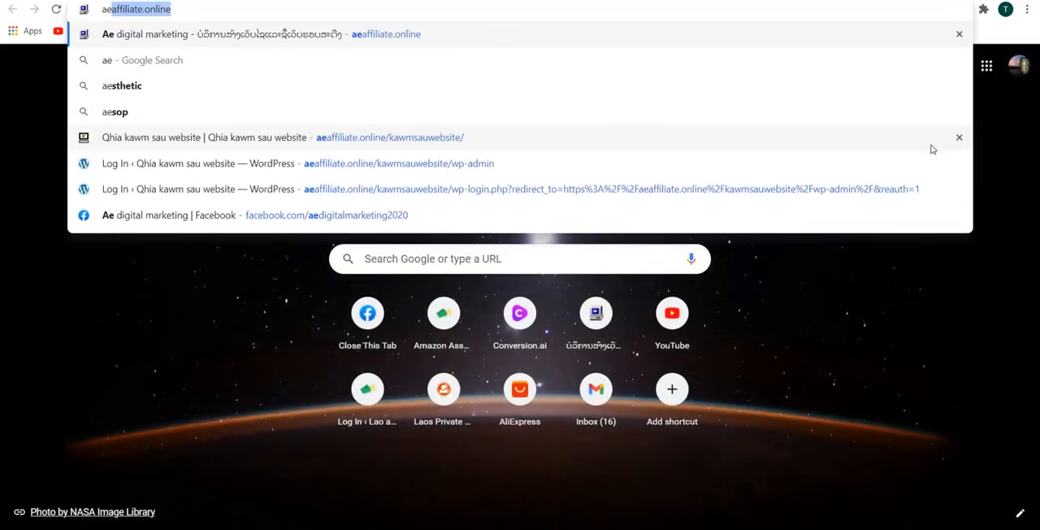
{"action": "key", "text": "Return"}
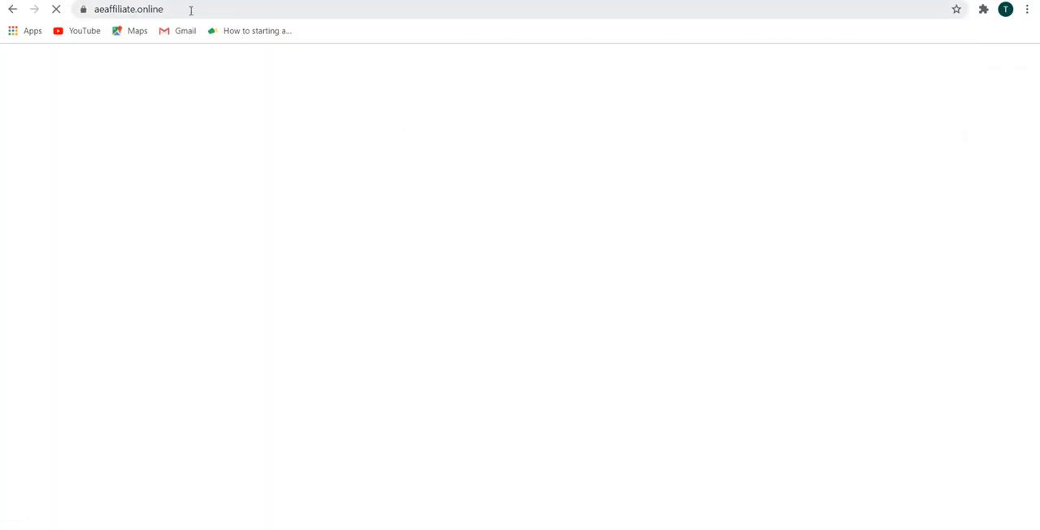
{"action": "left_click", "coordinate": [191, 11]}
{"action": "left_click", "coordinate": [209, 9]}
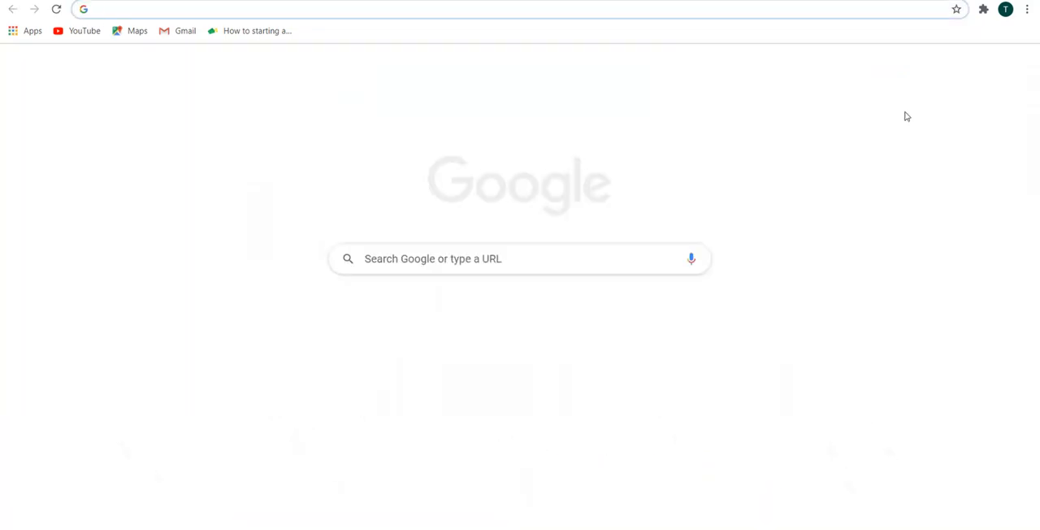
Search Google for "kawm sau website" and open the "Qhia kawm sau website" result on aeaffiliate.online.
{"action": "type", "text": "google.com"}
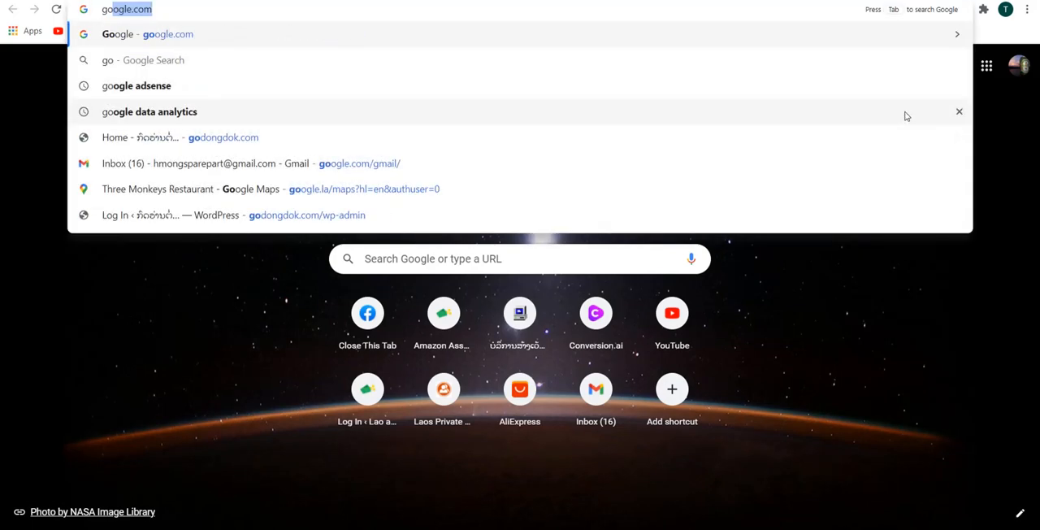
{"action": "key", "text": "Return"}
{"action": "type", "text": "ka"}
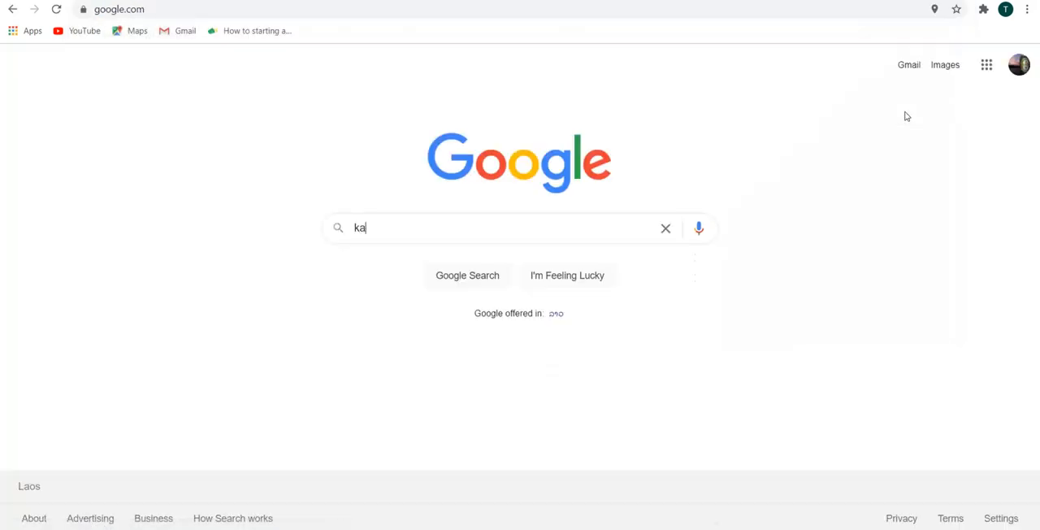
{"action": "type", "text": "wm sau website"}
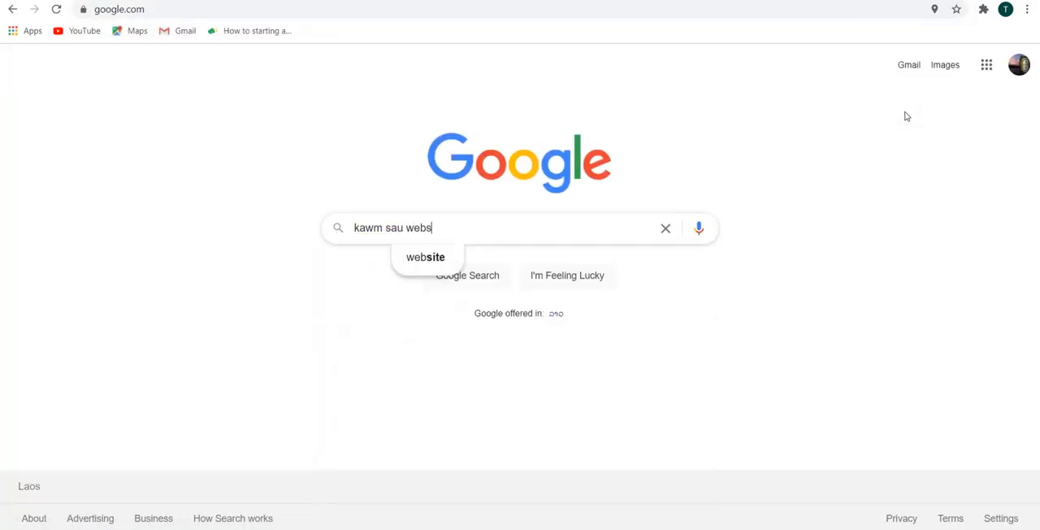
{"action": "key", "text": "Return"}
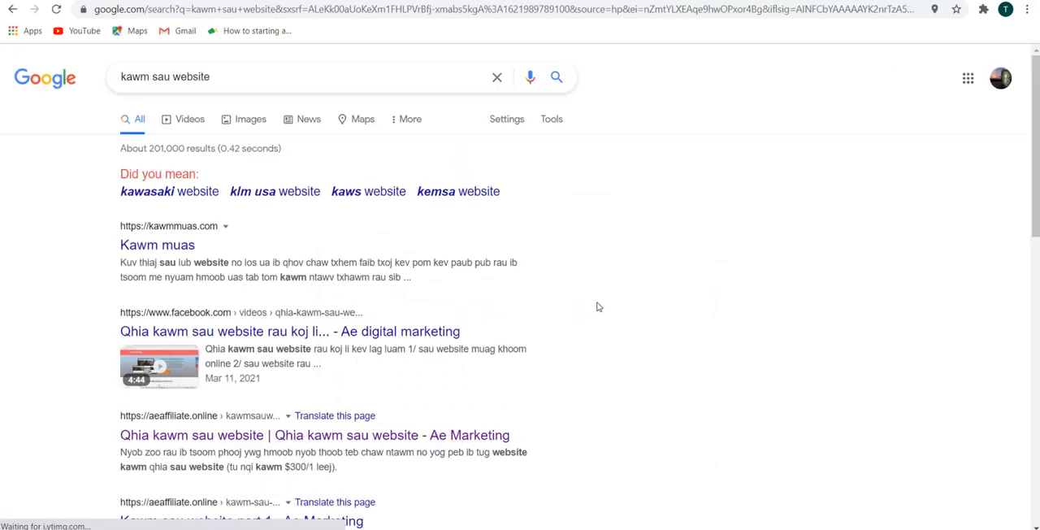
{"action": "scroll", "coordinate": [463, 317], "scroll_direction": "down", "scroll_amount": 1}
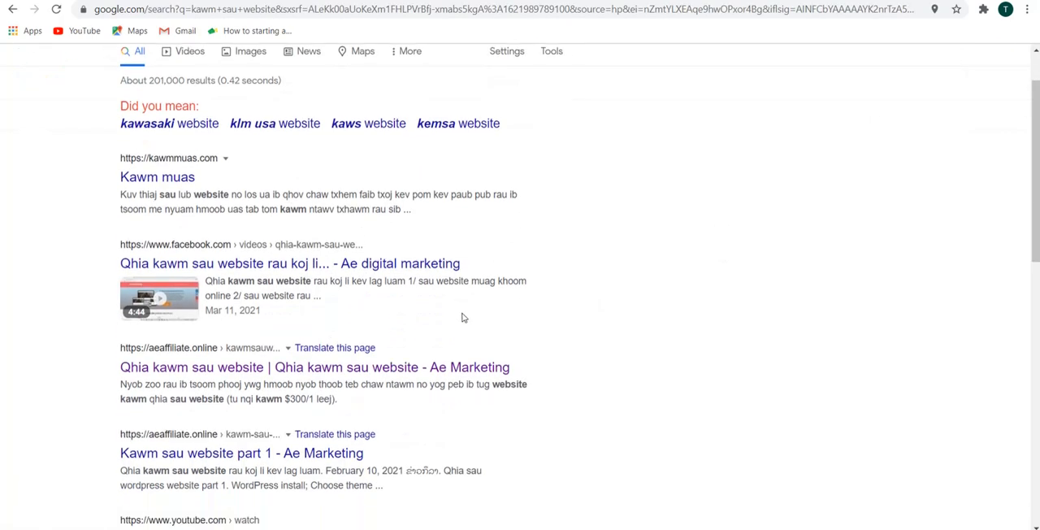
{"action": "left_click", "coordinate": [231, 370]}
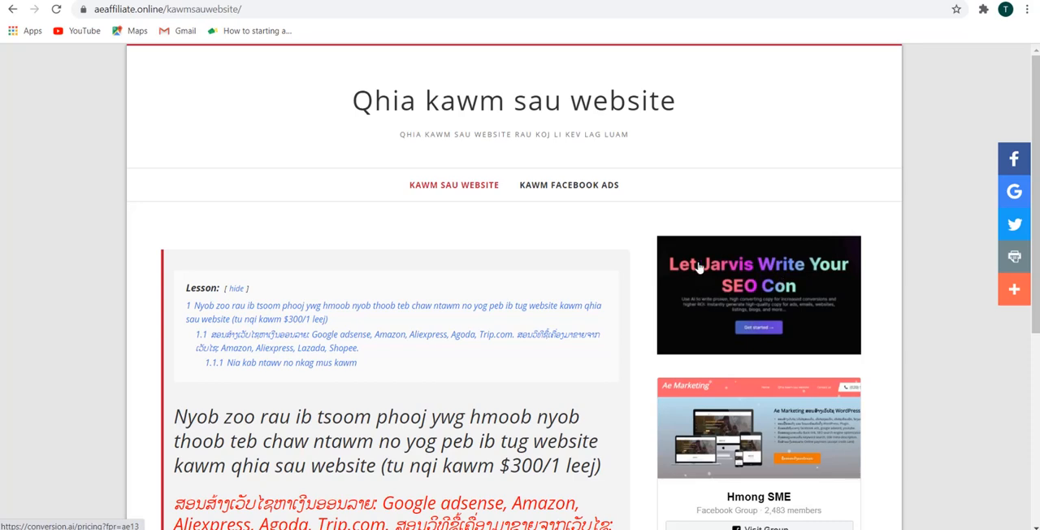
Follow the "Let Jarvis Write Your SEO Con" banner to Conversion.ai and go to its login page.
{"action": "scroll", "coordinate": [676, 249], "scroll_direction": "down", "scroll_amount": 4}
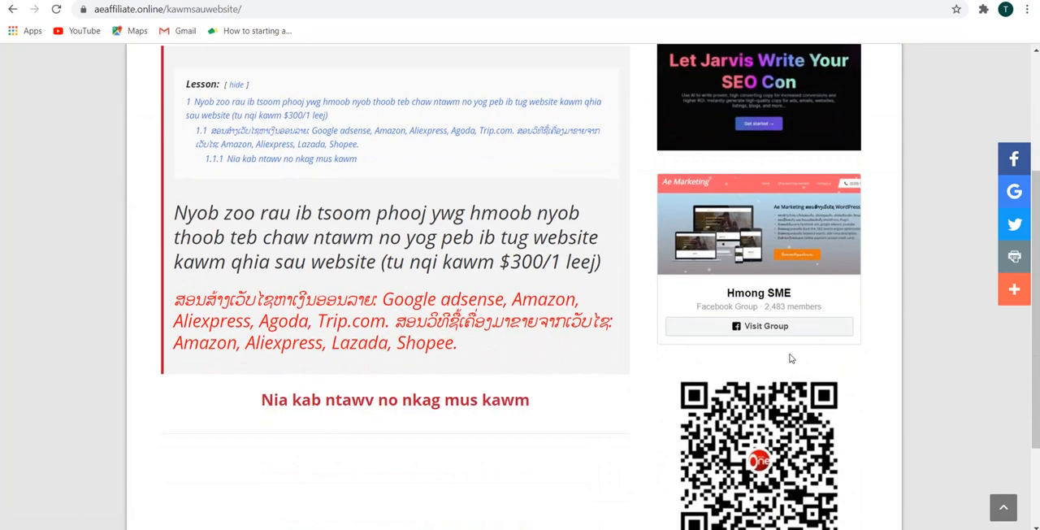
{"action": "scroll", "coordinate": [790, 359], "scroll_direction": "up", "scroll_amount": 1}
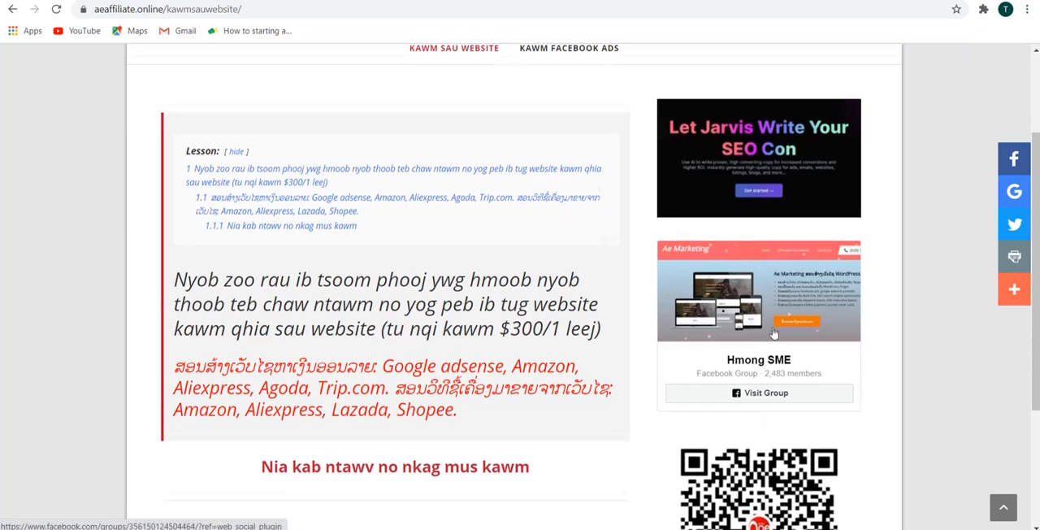
{"action": "scroll", "coordinate": [774, 334], "scroll_direction": "down", "scroll_amount": 2}
{"action": "scroll", "coordinate": [776, 253], "scroll_direction": "up", "scroll_amount": 4}
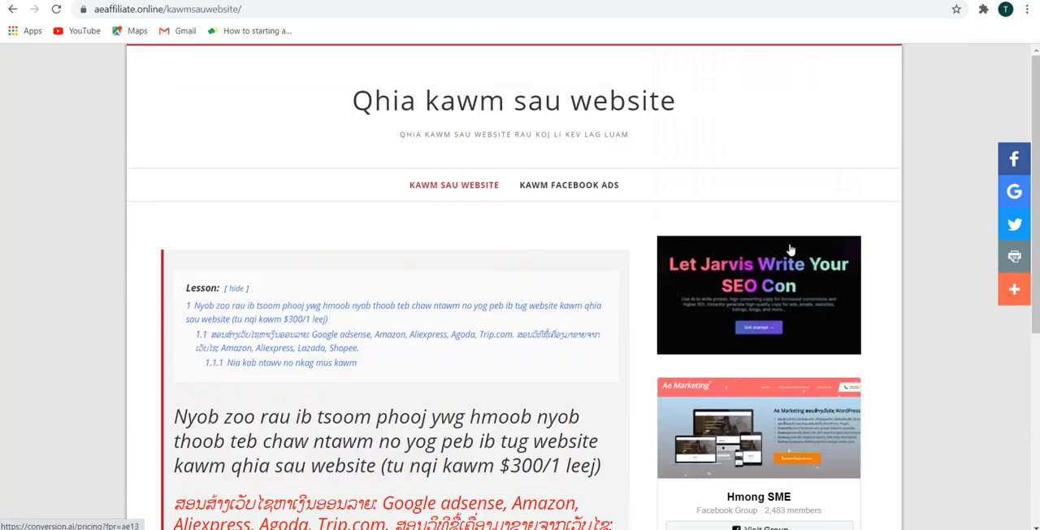
{"action": "left_click", "coordinate": [738, 281]}
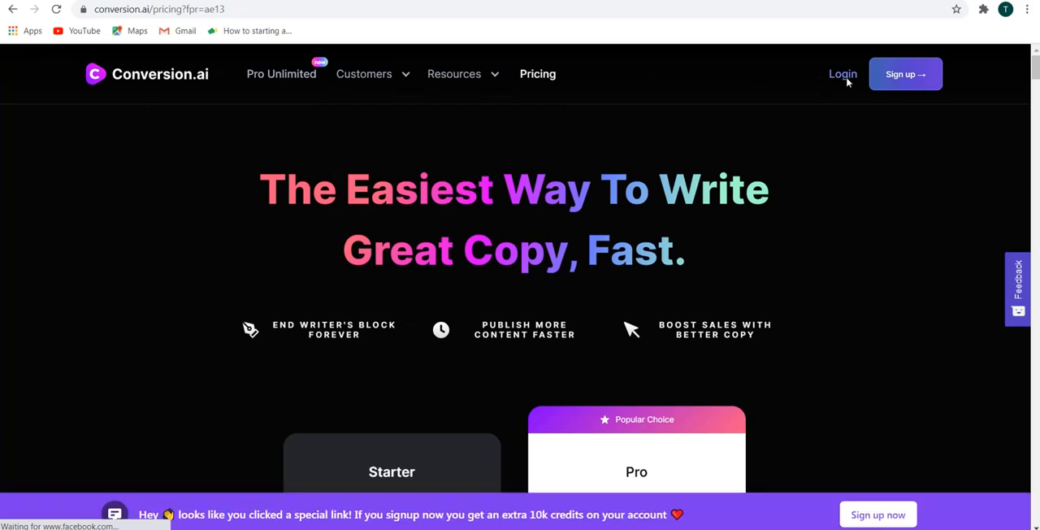
{"action": "left_click", "coordinate": [843, 77]}
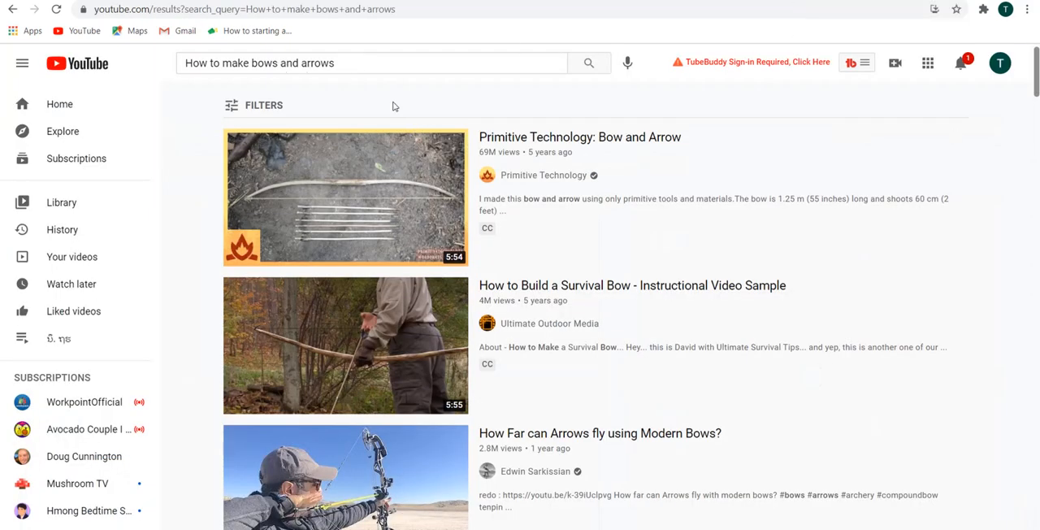
{"action": "left_click_drag", "start_coordinate": [349, 63], "coordinate": [110, 64]}
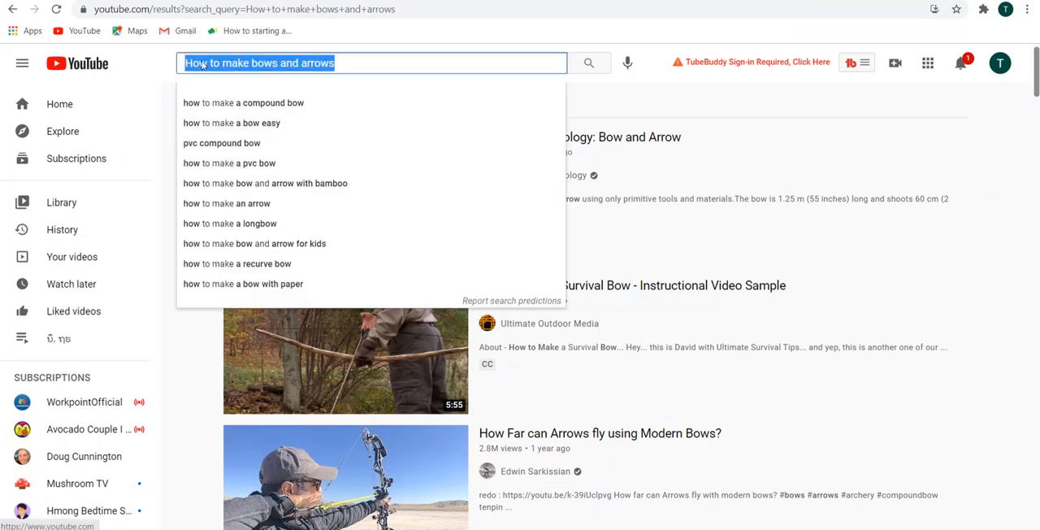
{"action": "left_click", "coordinate": [367, 61]}
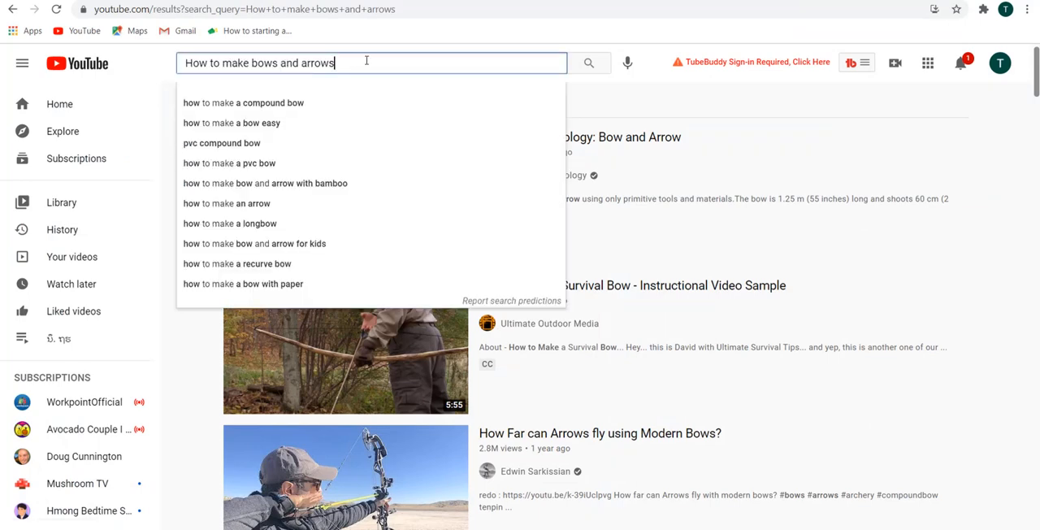
{"action": "left_click", "coordinate": [638, 95]}
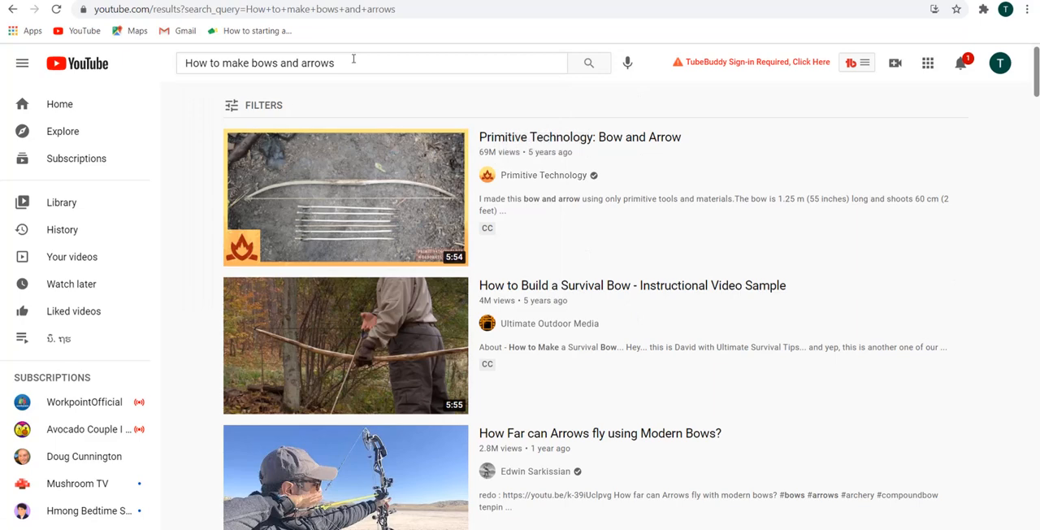
{"action": "left_click_drag", "start_coordinate": [354, 63], "coordinate": [124, 67]}
{"action": "left_click", "coordinate": [157, 65]}
{"action": "left_click", "coordinate": [351, 67]}
{"action": "left_click", "coordinate": [386, 64]}
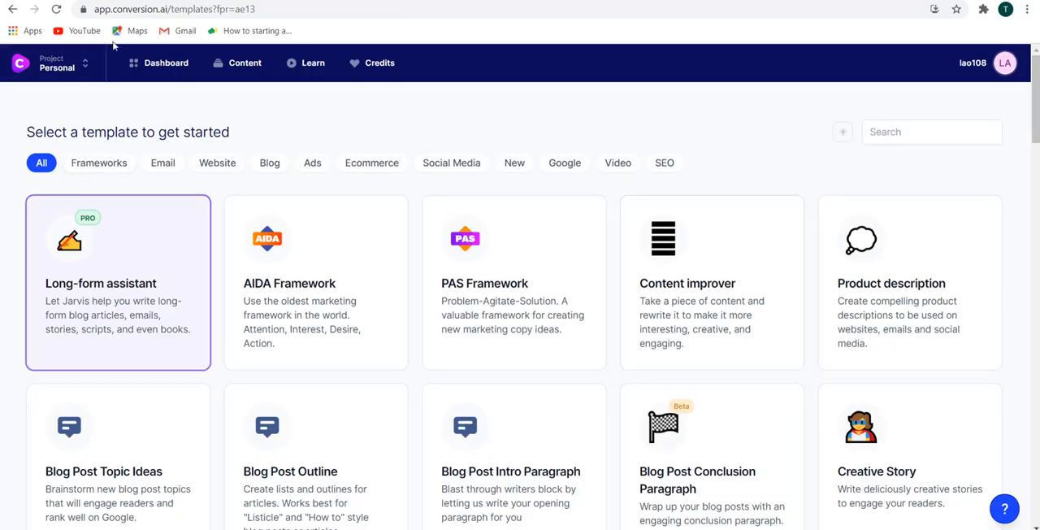
Filter the Conversion.ai templates by the Video category and open the Video Topic Ideas template.
{"action": "left_click", "coordinate": [618, 164]}
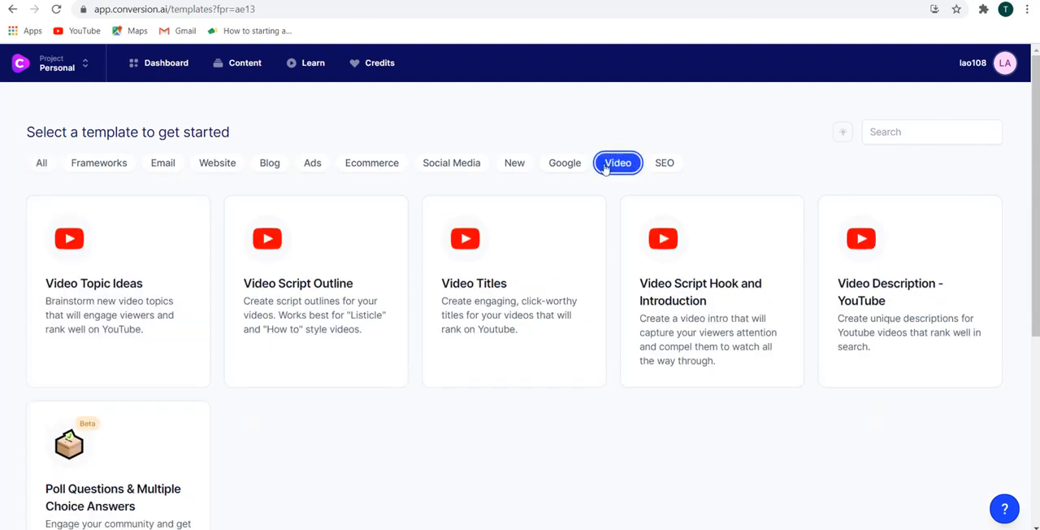
{"action": "left_click", "coordinate": [104, 291]}
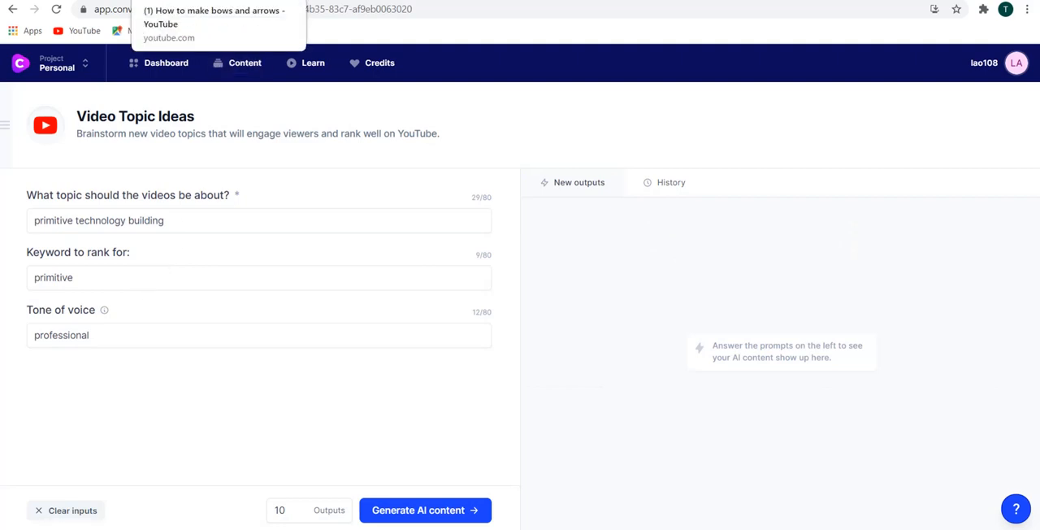
Switch to the YouTube results, open the video "Primitive Technology: Bow and Arrow" and pause it.
{"action": "left_click", "coordinate": [204, 0]}
{"action": "left_click", "coordinate": [639, 89]}
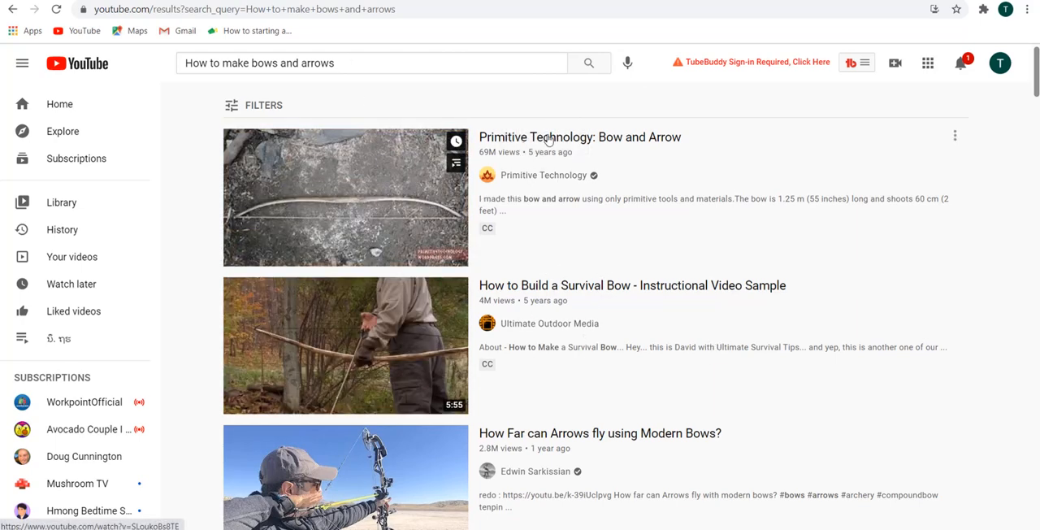
{"action": "scroll", "coordinate": [710, 307], "scroll_direction": "down", "scroll_amount": 2}
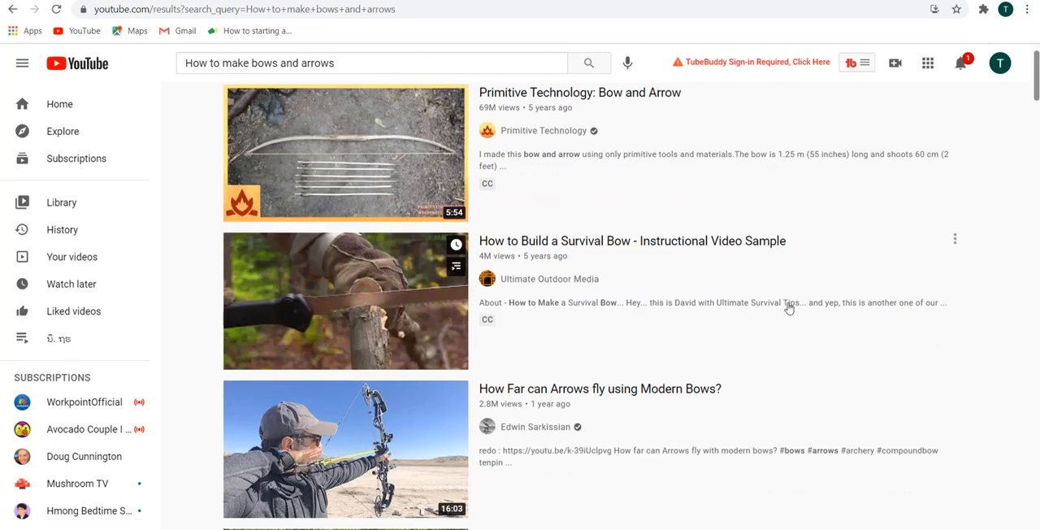
{"action": "scroll", "coordinate": [760, 285], "scroll_direction": "up", "scroll_amount": 2}
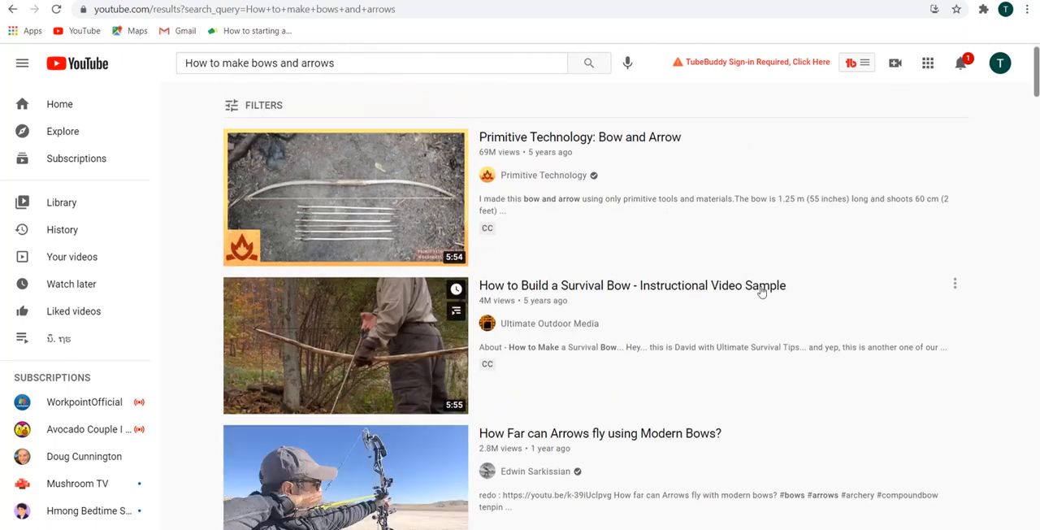
{"action": "left_click", "coordinate": [564, 140]}
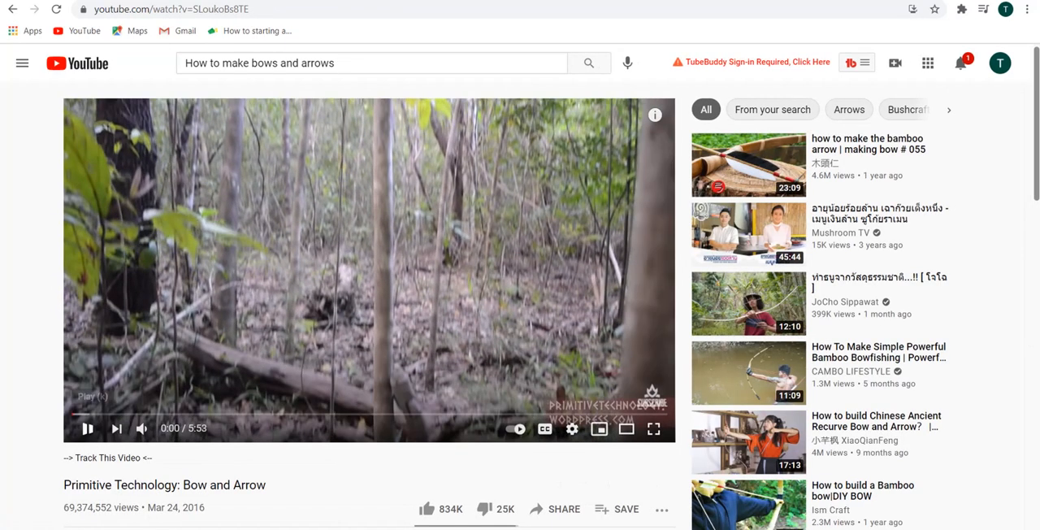
{"action": "left_click", "coordinate": [88, 429]}
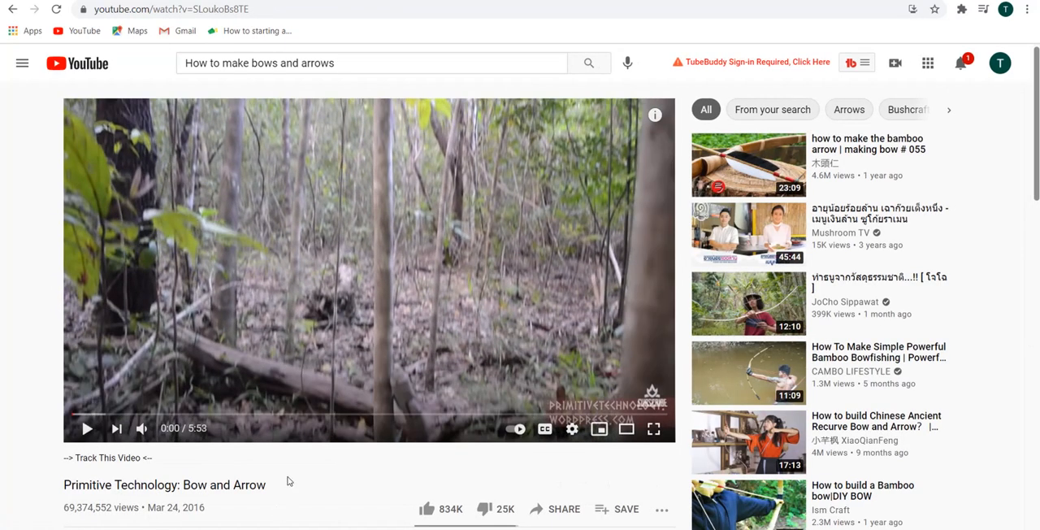
Copy the full title of the open YouTube video, "Primitive Technology: Bow and Arrow".
{"action": "left_click_drag", "start_coordinate": [290, 482], "coordinate": [65, 484]}
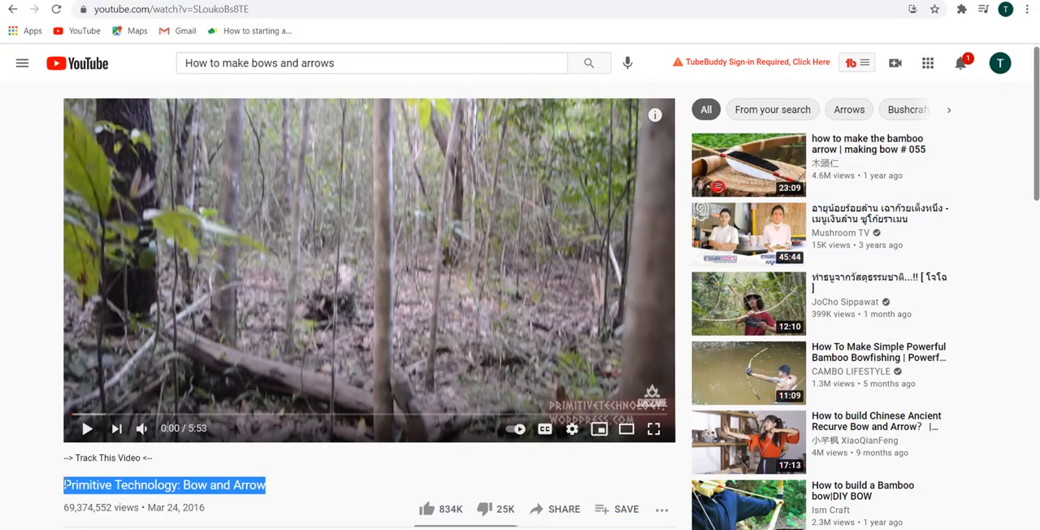
{"action": "right_click", "coordinate": [82, 477]}
{"action": "left_click", "coordinate": [104, 413]}
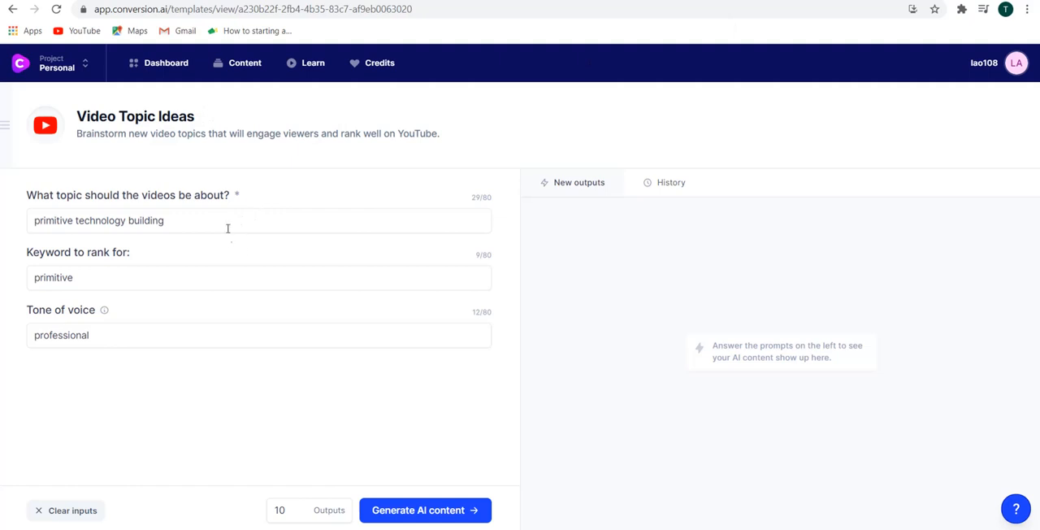
In Conversion.ai, replace the video topic with "Primitive Technology: Bow and Arrow" and generate the AI content.
{"action": "left_click_drag", "start_coordinate": [164, 220], "coordinate": [1, 213]}
{"action": "key", "text": "ctrl+v"}
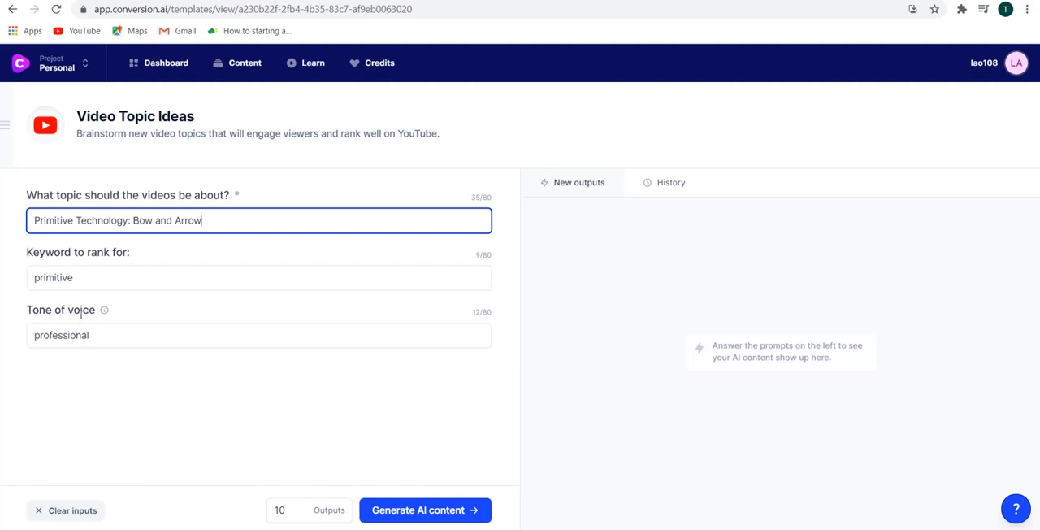
{"action": "left_click", "coordinate": [400, 511]}
{"action": "left_click", "coordinate": [400, 511]}
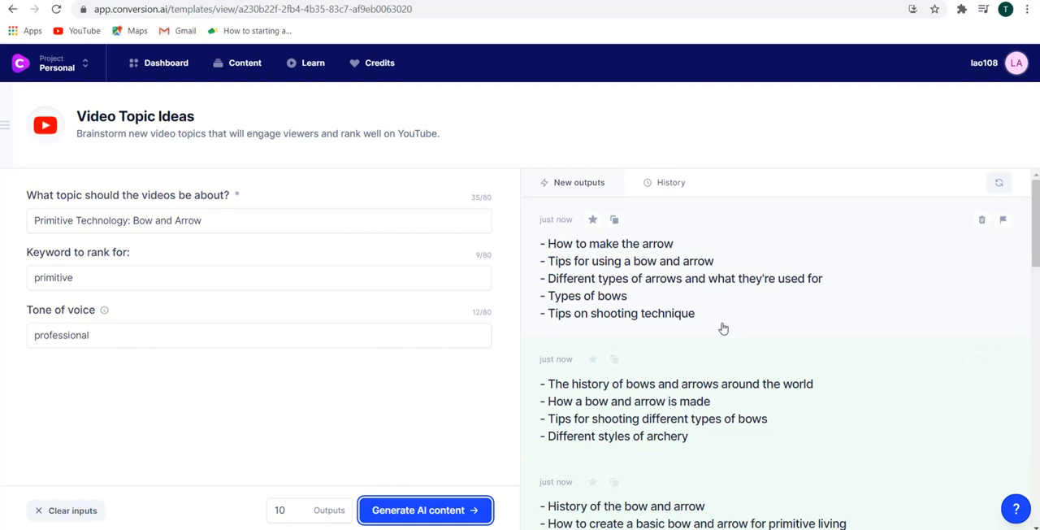
Examine the generated lists of video topic ideas about bows and arrows.
{"action": "scroll", "coordinate": [723, 327], "scroll_direction": "down", "scroll_amount": 1}
{"action": "scroll", "coordinate": [687, 356], "scroll_direction": "down", "scroll_amount": 1}
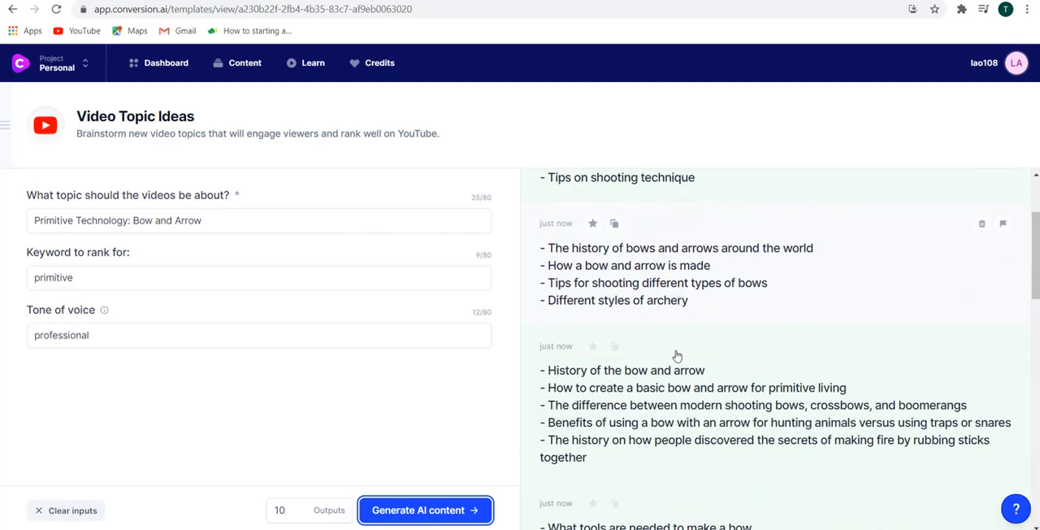
{"action": "scroll", "coordinate": [622, 340], "scroll_direction": "up", "scroll_amount": 1}
{"action": "scroll", "coordinate": [624, 337], "scroll_direction": "up", "scroll_amount": 1}
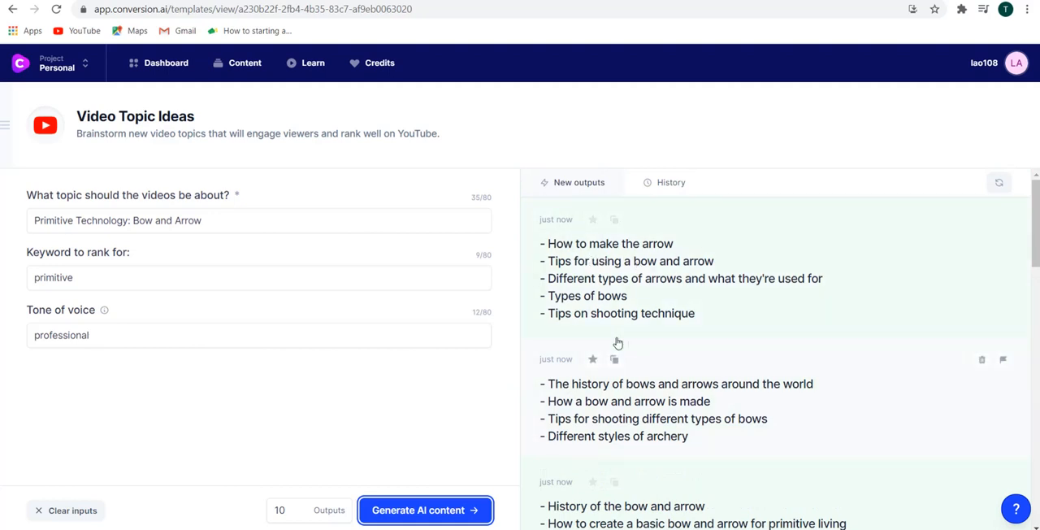
{"action": "scroll", "coordinate": [773, 344], "scroll_direction": "down", "scroll_amount": 2}
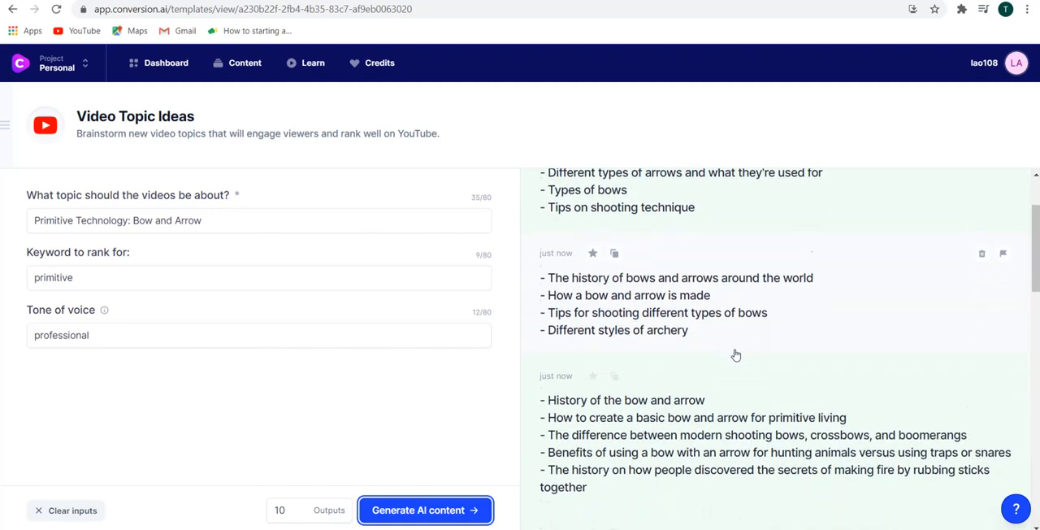
{"action": "scroll", "coordinate": [735, 355], "scroll_direction": "down", "scroll_amount": 2}
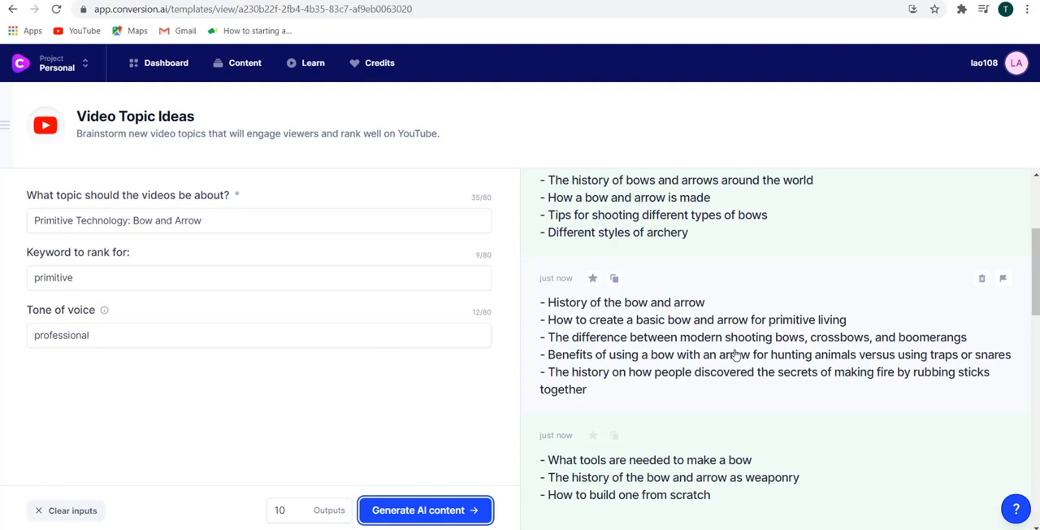
{"action": "scroll", "coordinate": [735, 356], "scroll_direction": "down", "scroll_amount": 1}
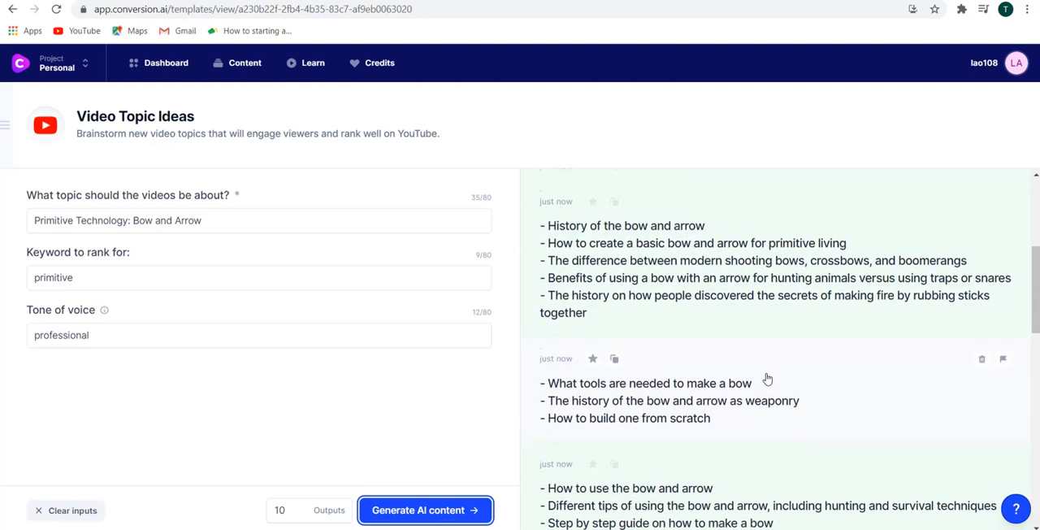
Read through the remaining generated topic lists down to the last one, and return to the first list.
{"action": "scroll", "coordinate": [767, 379], "scroll_direction": "down", "scroll_amount": 1}
{"action": "scroll", "coordinate": [711, 400], "scroll_direction": "down", "scroll_amount": 1}
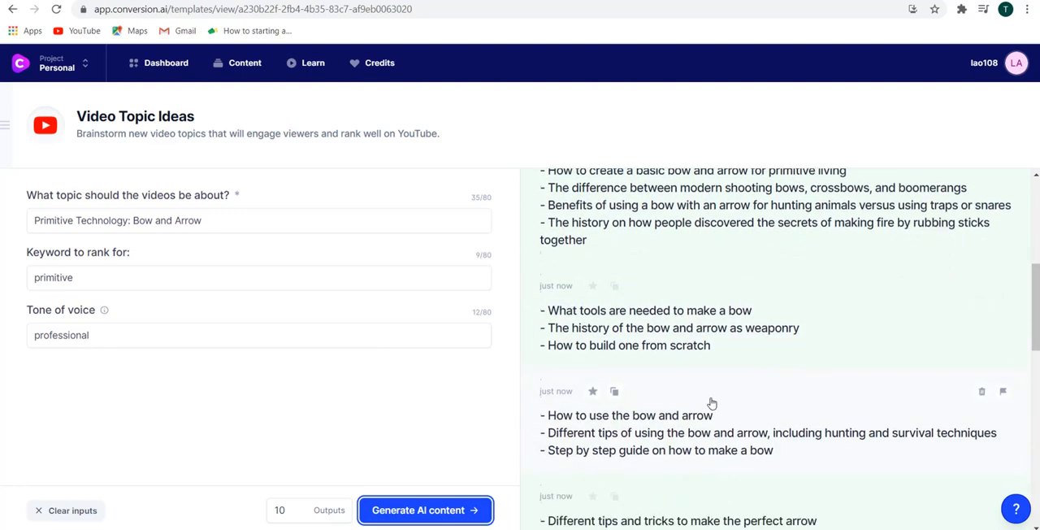
{"action": "scroll", "coordinate": [712, 402], "scroll_direction": "down", "scroll_amount": 1}
{"action": "scroll", "coordinate": [713, 399], "scroll_direction": "down", "scroll_amount": 1}
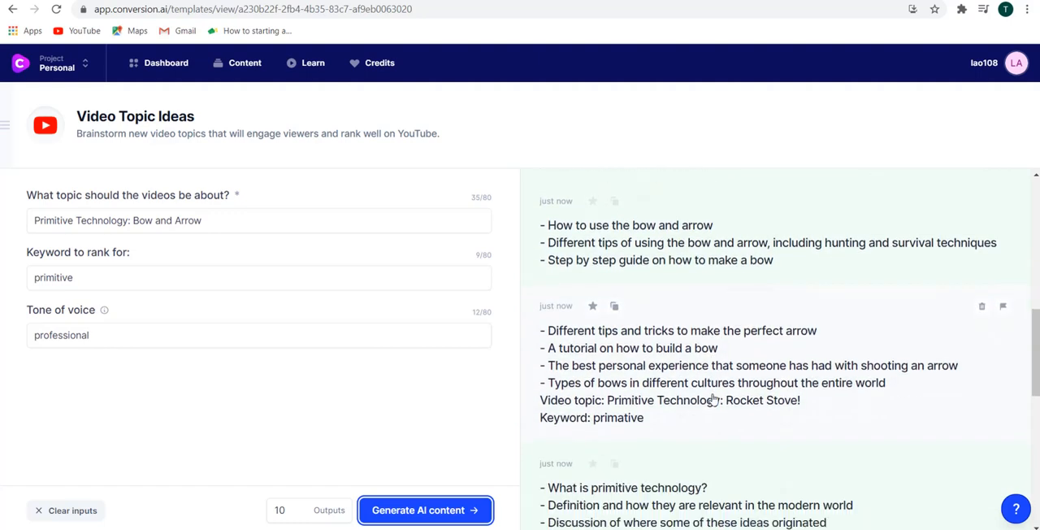
{"action": "scroll", "coordinate": [713, 398], "scroll_direction": "down", "scroll_amount": 2}
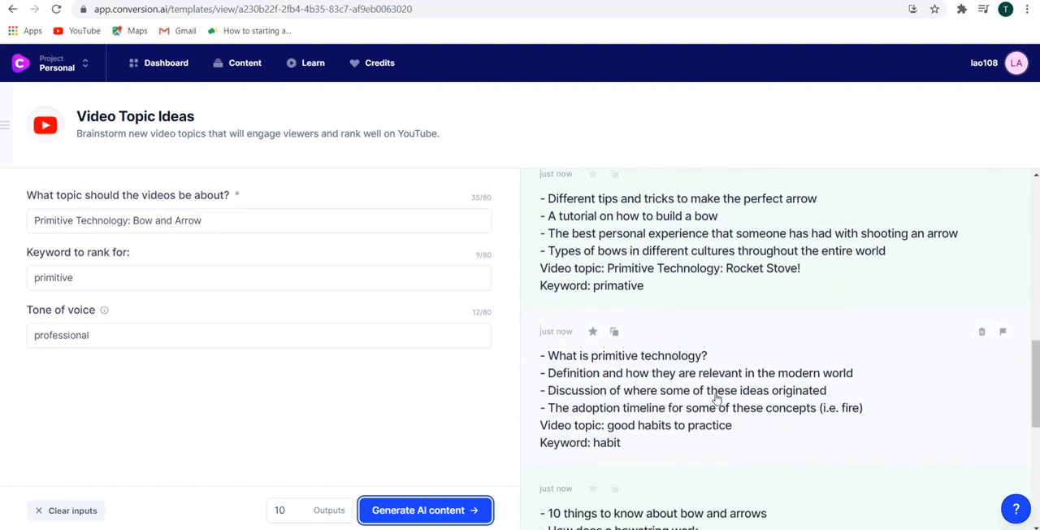
{"action": "scroll", "coordinate": [717, 397], "scroll_direction": "down", "scroll_amount": 2}
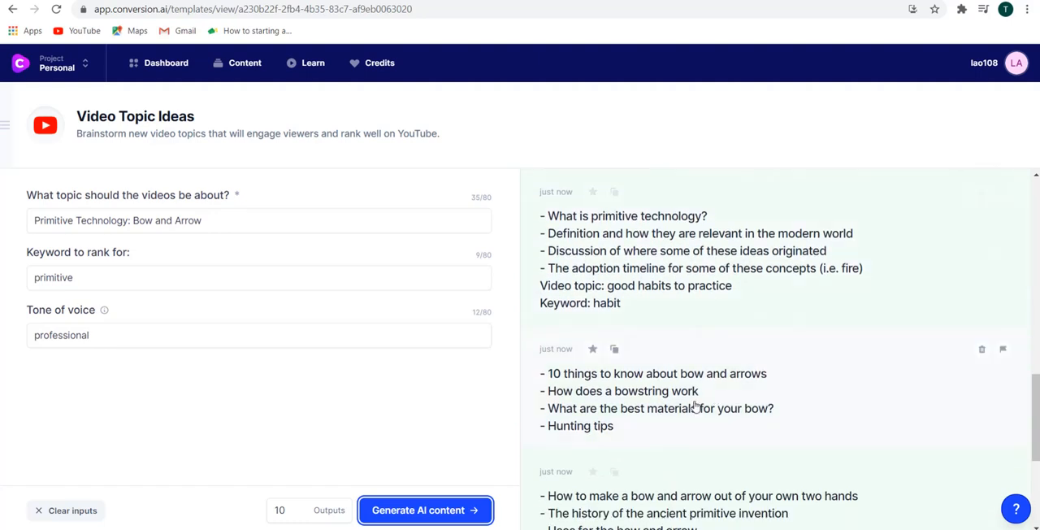
{"action": "scroll", "coordinate": [703, 405], "scroll_direction": "down", "scroll_amount": 1}
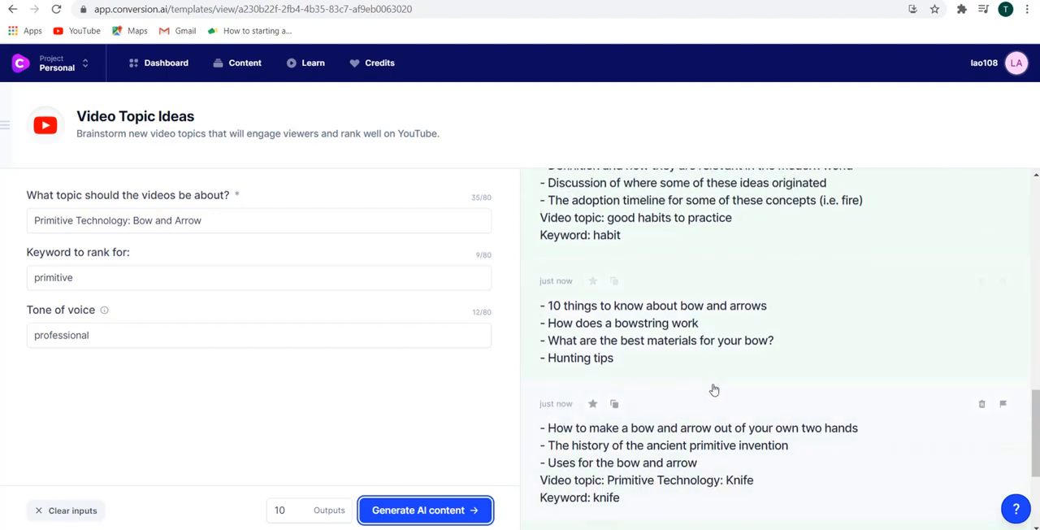
{"action": "scroll", "coordinate": [714, 390], "scroll_direction": "down", "scroll_amount": 1}
{"action": "scroll", "coordinate": [712, 390], "scroll_direction": "down", "scroll_amount": 1}
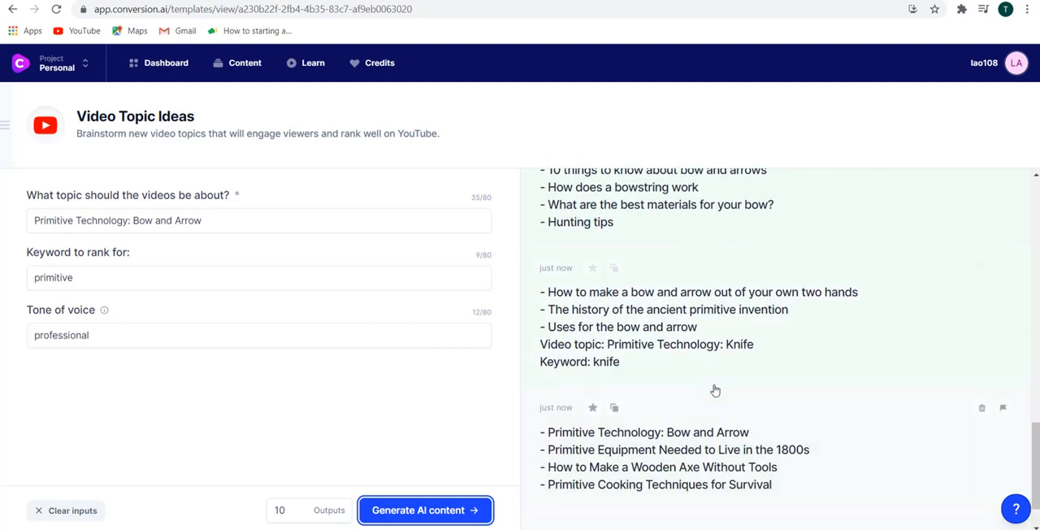
{"action": "scroll", "coordinate": [701, 403], "scroll_direction": "down", "scroll_amount": 1}
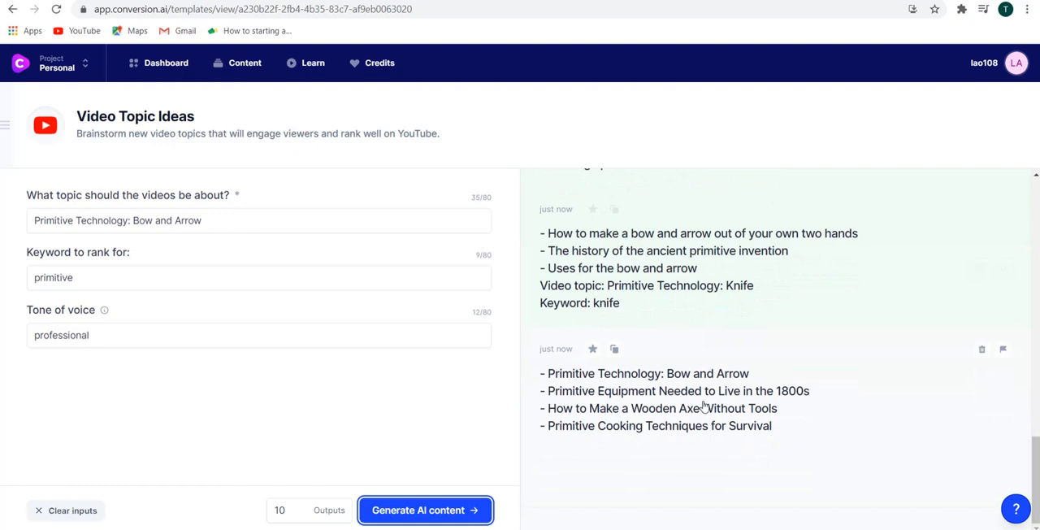
{"action": "scroll", "coordinate": [715, 407], "scroll_direction": "up", "scroll_amount": 12}
{"action": "scroll", "coordinate": [719, 358], "scroll_direction": "up", "scroll_amount": 2}
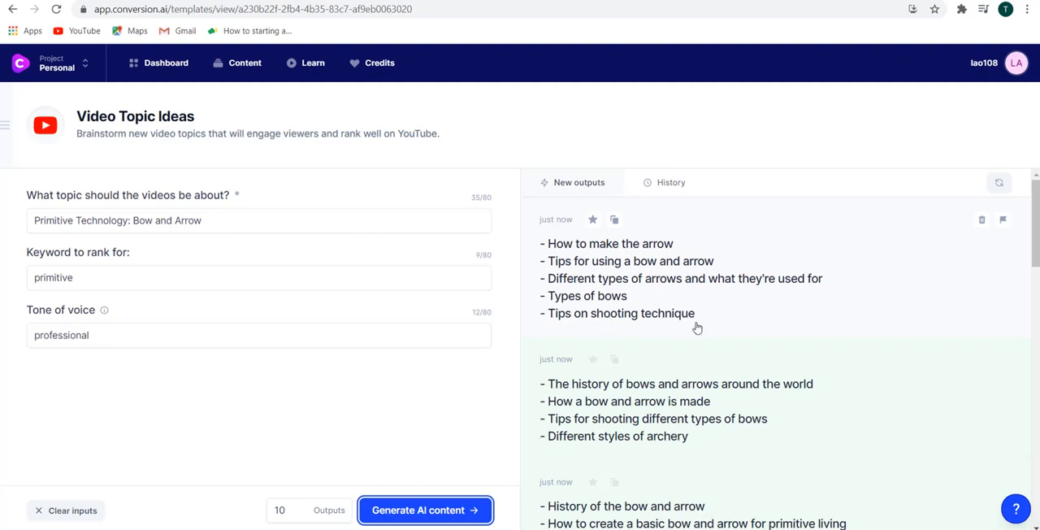
Open the second generated list and copy the idea "The history of bows and arrows around the world".
{"action": "scroll", "coordinate": [699, 329], "scroll_direction": "down", "scroll_amount": 1}
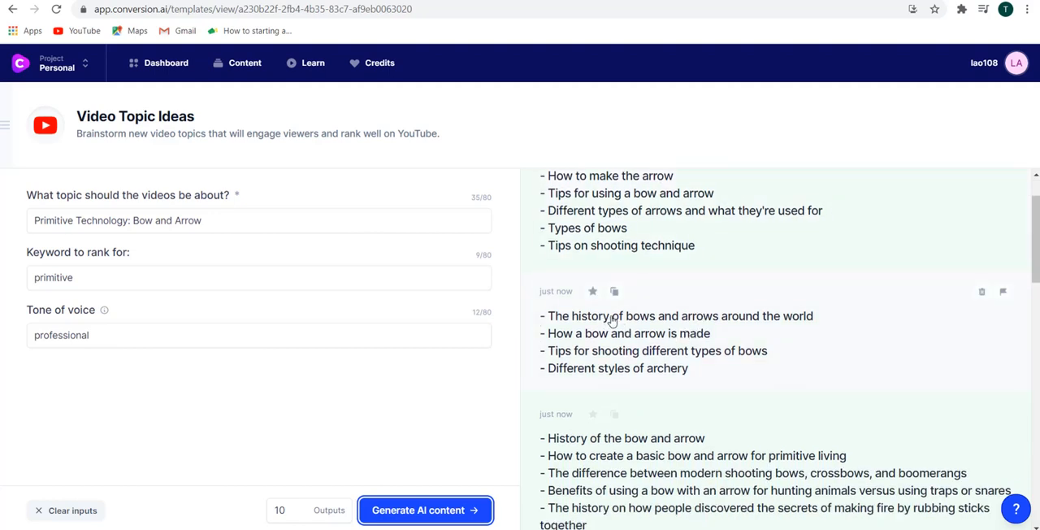
{"action": "left_click", "coordinate": [612, 319]}
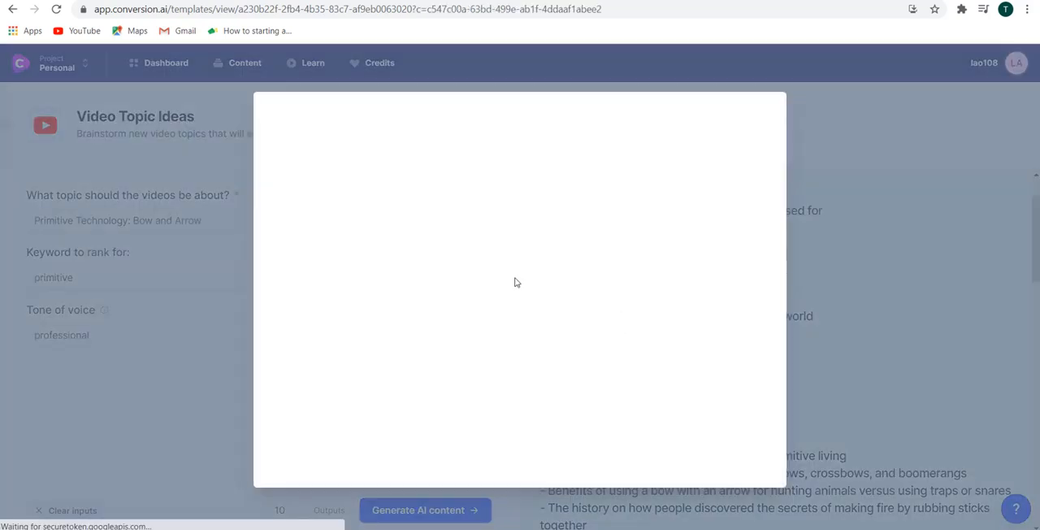
{"action": "left_click_drag", "start_coordinate": [307, 160], "coordinate": [567, 162]}
{"action": "key", "text": "ctrl+c"}
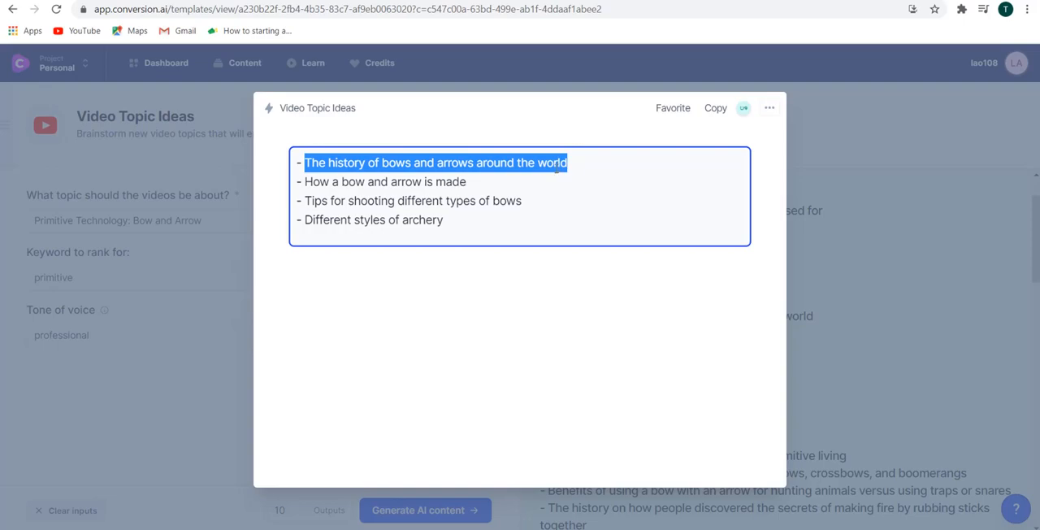
Switch to YouTube and search for "The history of bows and arrows around the world" in place of the current query.
{"action": "left_click", "coordinate": [166, 0]}
{"action": "left_click_drag", "start_coordinate": [370, 64], "coordinate": [10, 76]}
{"action": "key", "text": "ctrl+v"}
{"action": "key", "text": "Return"}
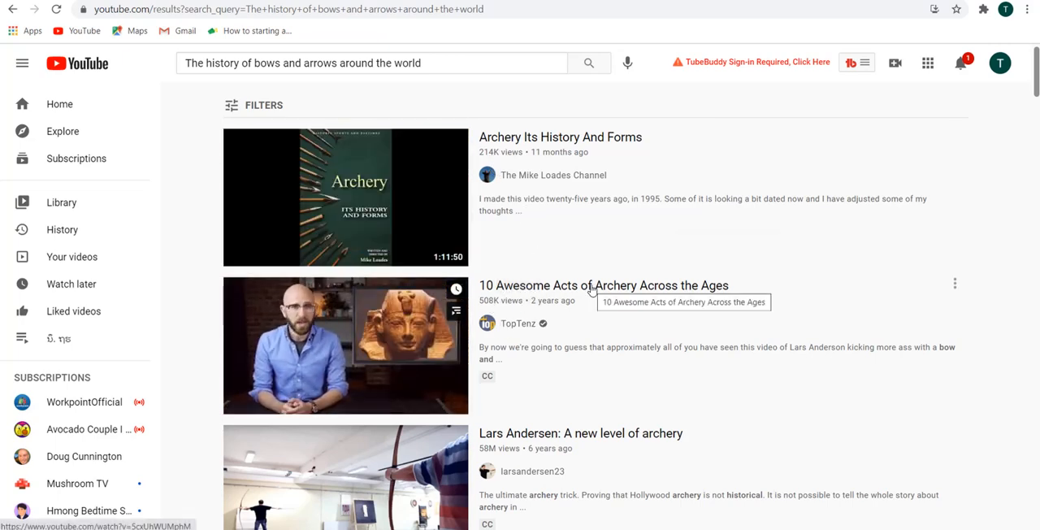
Back in Conversion.ai, close the opened list, change the video topic to "Primitive Technology Bow and Arrow" without the colon, and generate new content.
{"action": "key", "text": "ctrl+shift+Tab"}
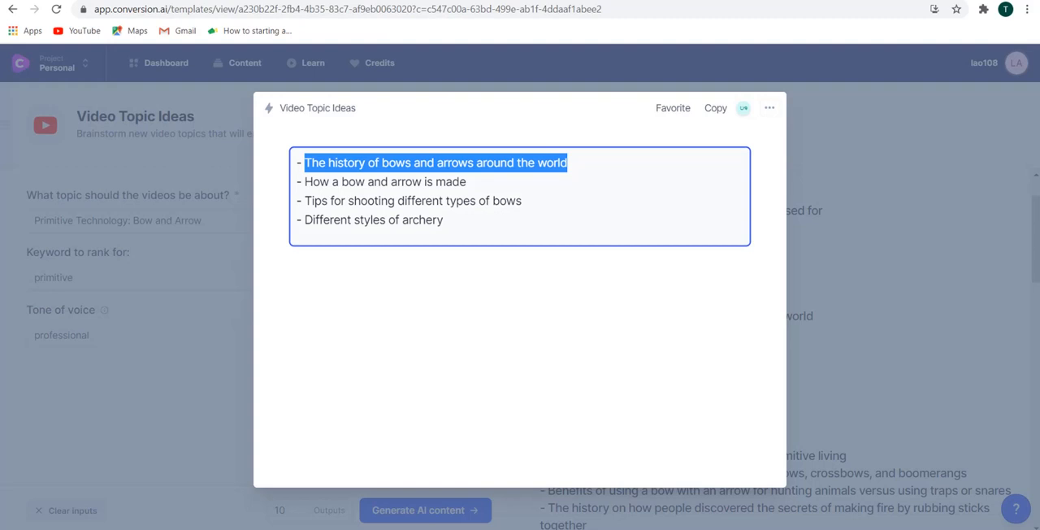
{"action": "left_click", "coordinate": [873, 240]}
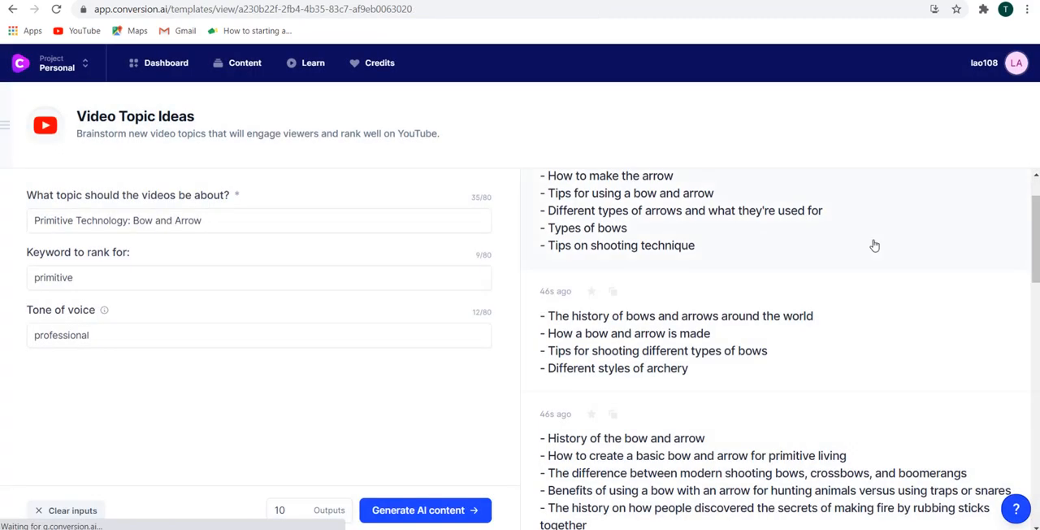
{"action": "left_click", "coordinate": [130, 221]}
{"action": "key", "text": "BackSpace"}
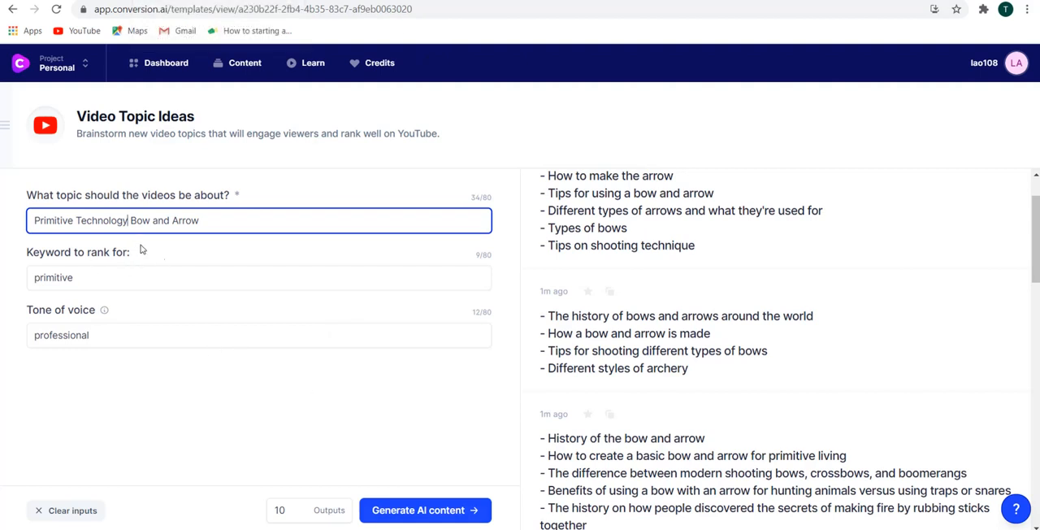
{"action": "left_click", "coordinate": [425, 510]}
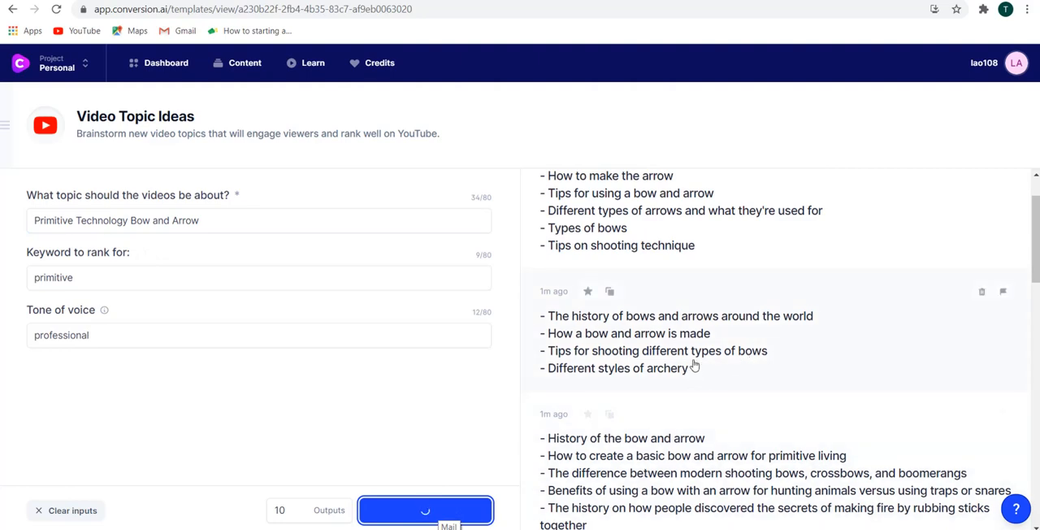
Open the list beginning with "History of the bow and arrow" and copy "How to create a basic bow and arrow for primitive living".
{"action": "scroll", "coordinate": [694, 365], "scroll_direction": "down", "scroll_amount": 1}
{"action": "left_click", "coordinate": [588, 395]}
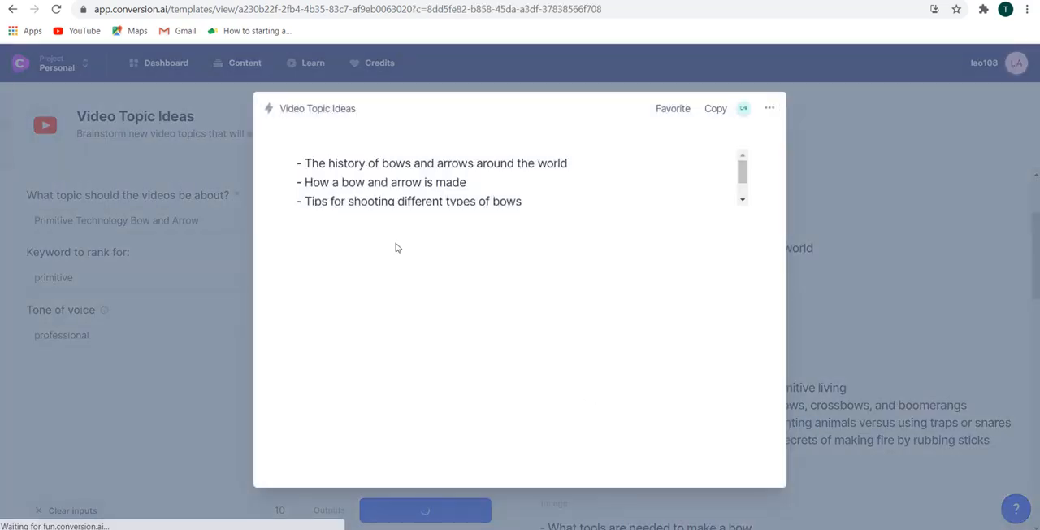
{"action": "left_click_drag", "start_coordinate": [307, 182], "coordinate": [607, 177]}
{"action": "right_click", "coordinate": [591, 184]}
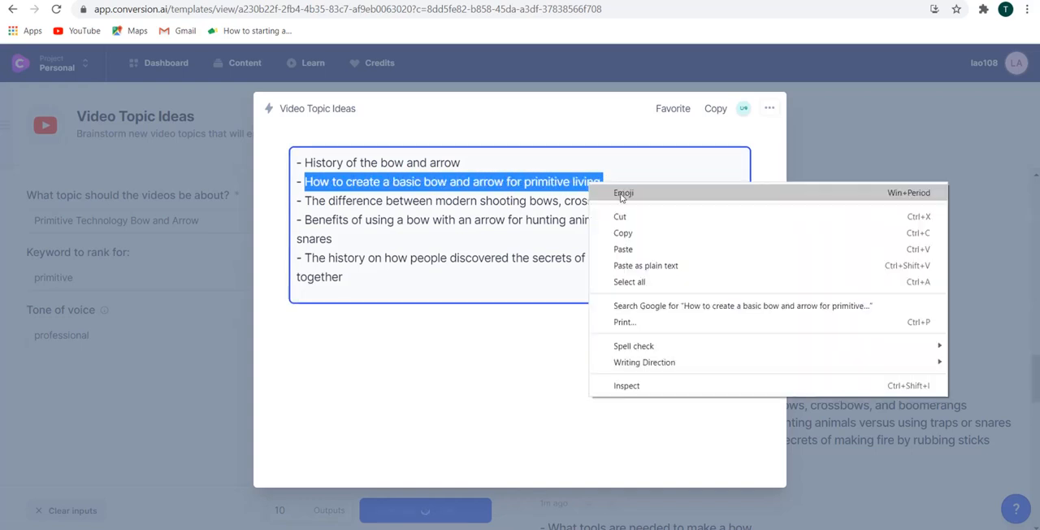
{"action": "left_click", "coordinate": [627, 234]}
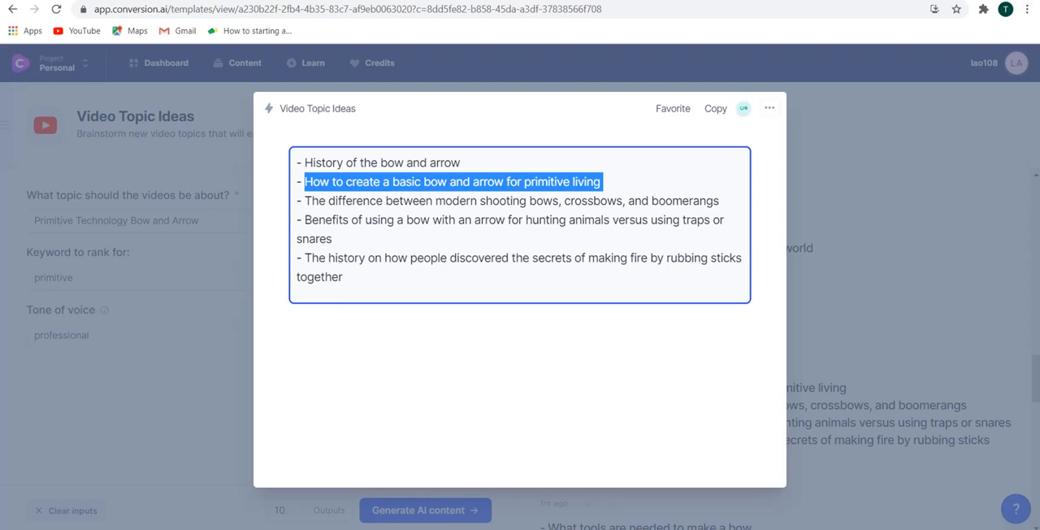
Switch to YouTube and replace the search query with "How to create a basic bow and arrow for primitive living".
{"action": "left_click", "coordinate": [203, 1]}
{"action": "left_click_drag", "start_coordinate": [452, 68], "coordinate": [0, 70]}
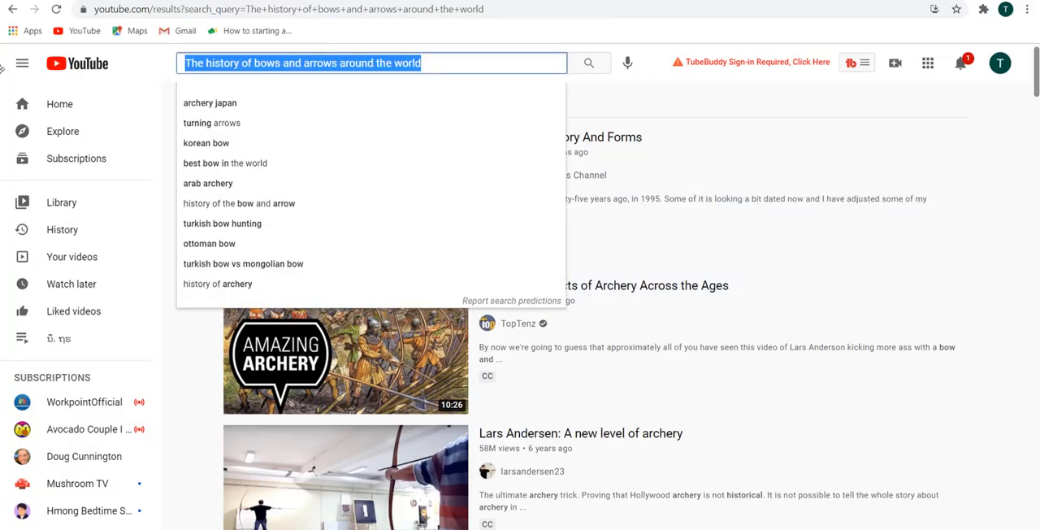
{"action": "key", "text": "ctrl+v"}
{"action": "key", "text": "Return"}
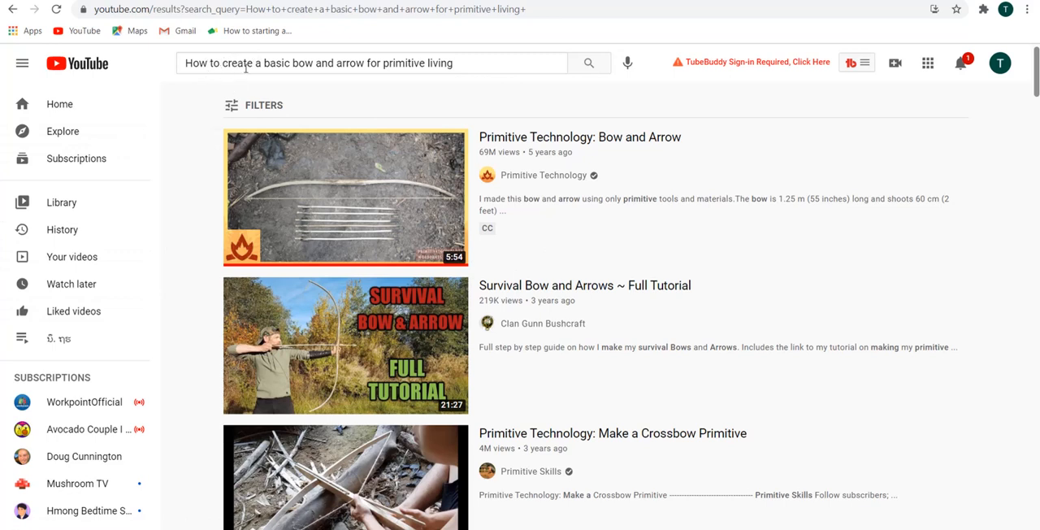
Look through the YouTube results for the primitive-living bow query, comparing their titles and view counts.
{"action": "left_click_drag", "start_coordinate": [476, 64], "coordinate": [117, 65]}
{"action": "left_click", "coordinate": [469, 62]}
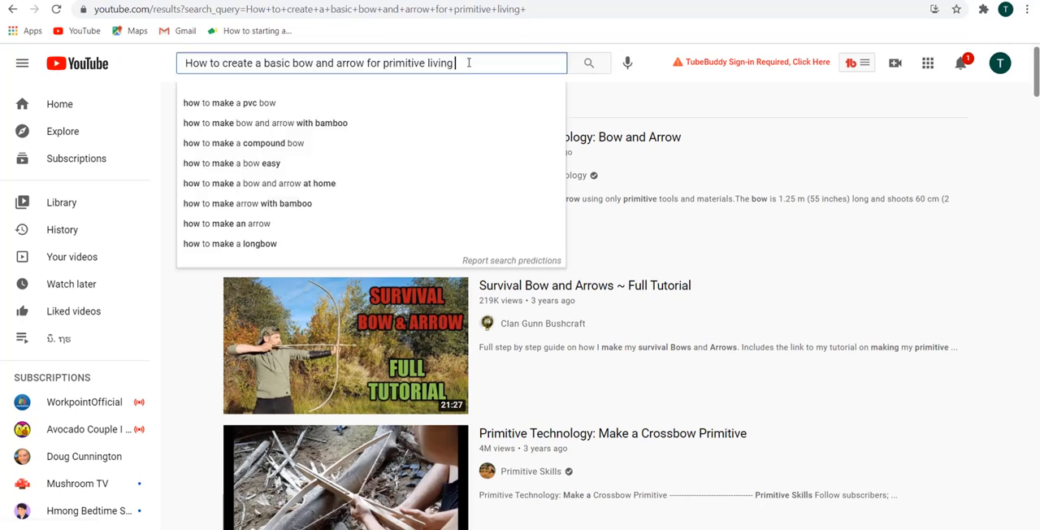
{"action": "left_click", "coordinate": [623, 96]}
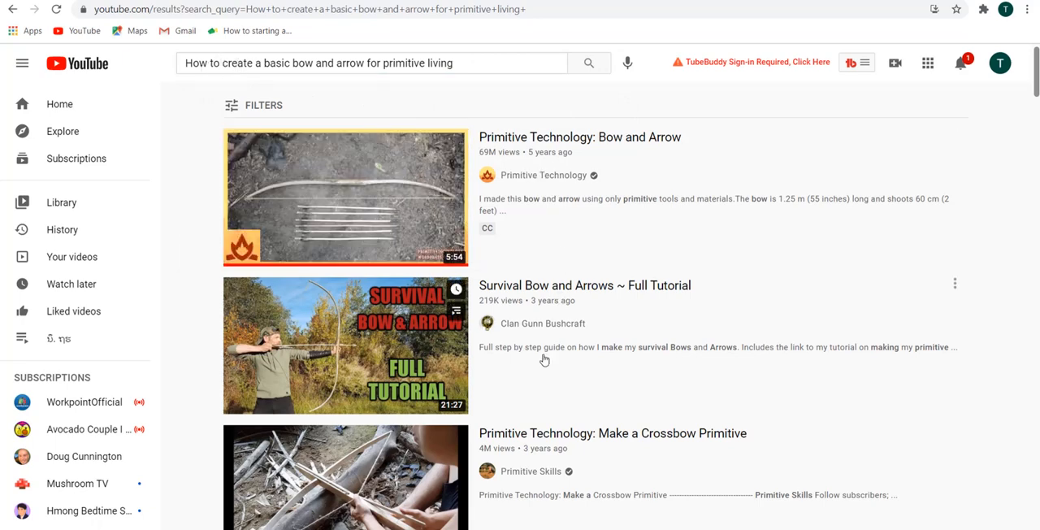
{"action": "scroll", "coordinate": [545, 313], "scroll_direction": "down", "scroll_amount": 2}
{"action": "scroll", "coordinate": [547, 305], "scroll_direction": "down", "scroll_amount": 2}
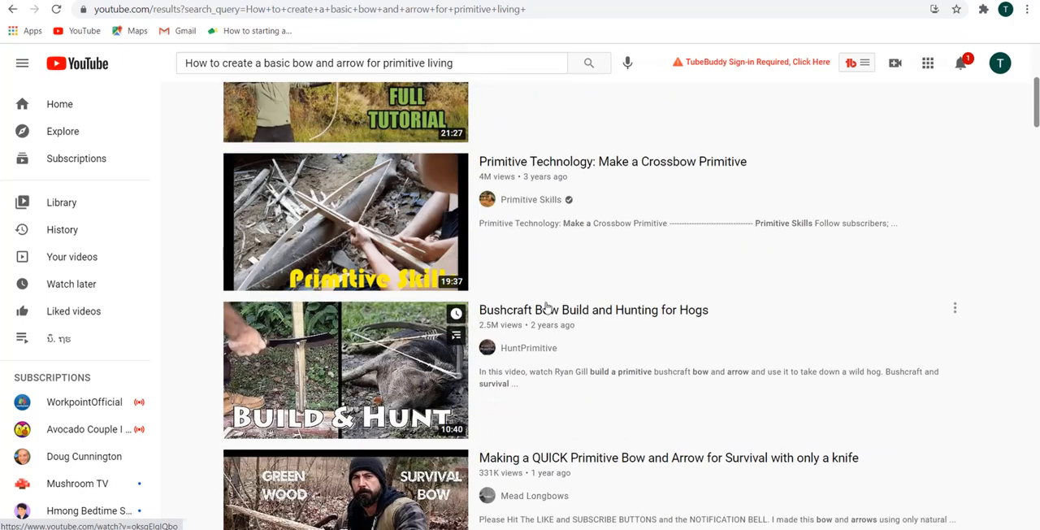
{"action": "scroll", "coordinate": [547, 299], "scroll_direction": "down", "scroll_amount": 3}
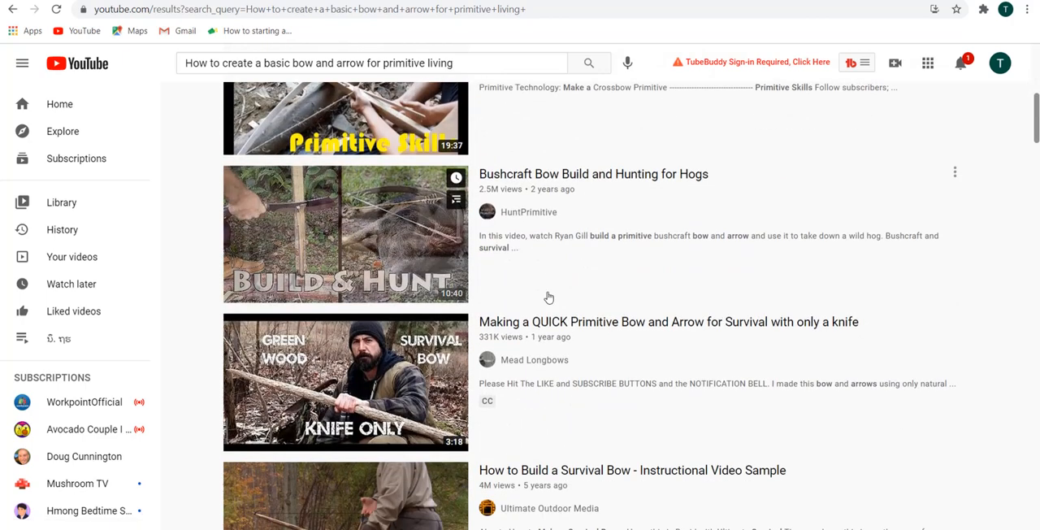
Return to Conversion.ai, close the opened topic list, and open the Dashboard in a new browser tab.
{"action": "left_click", "coordinate": [833, 0]}
{"action": "left_click", "coordinate": [837, 222]}
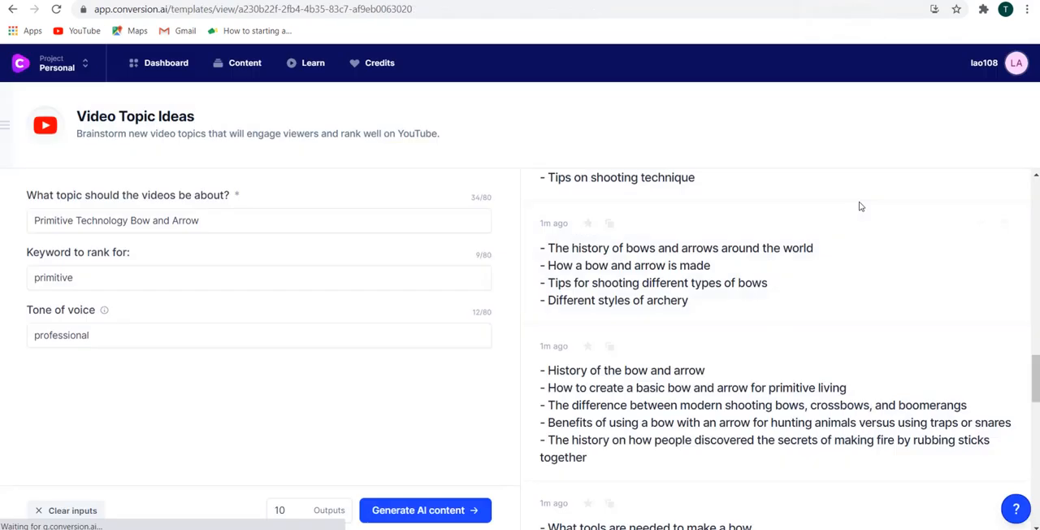
{"action": "right_click", "coordinate": [165, 70]}
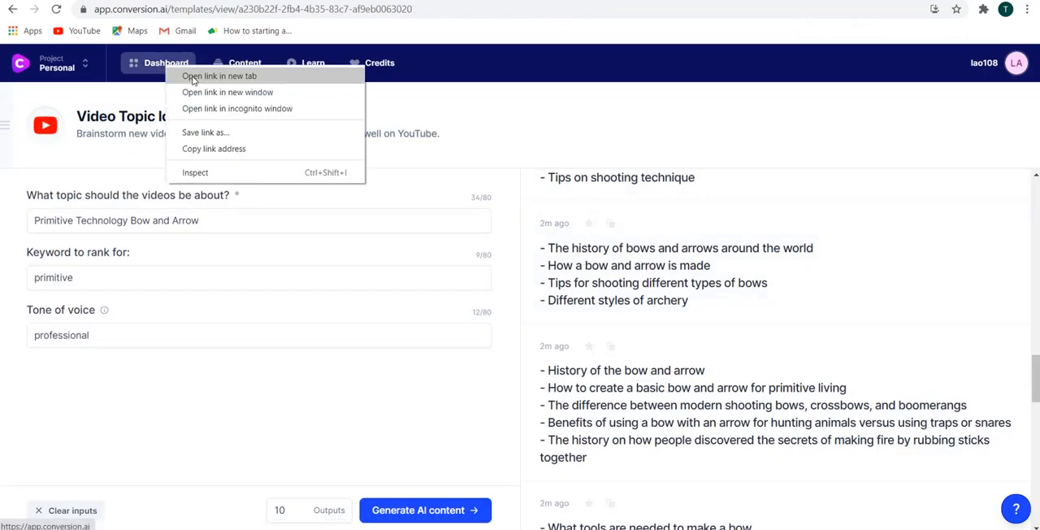
{"action": "left_click", "coordinate": [192, 76]}
{"action": "left_click", "coordinate": [870, 1]}
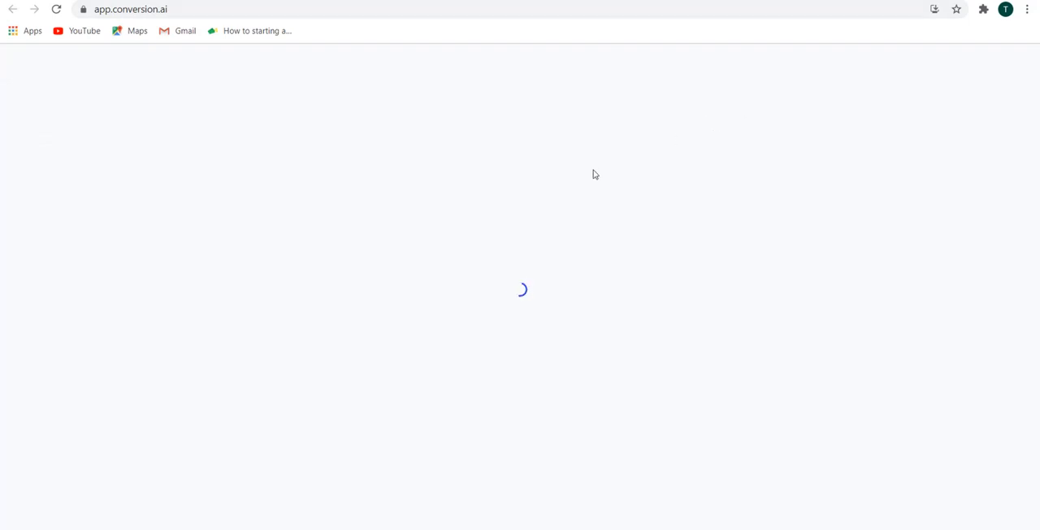
Switch back to the YouTube results and view more of the listed bow-making videos.
{"action": "left_click", "coordinate": [732, 1]}
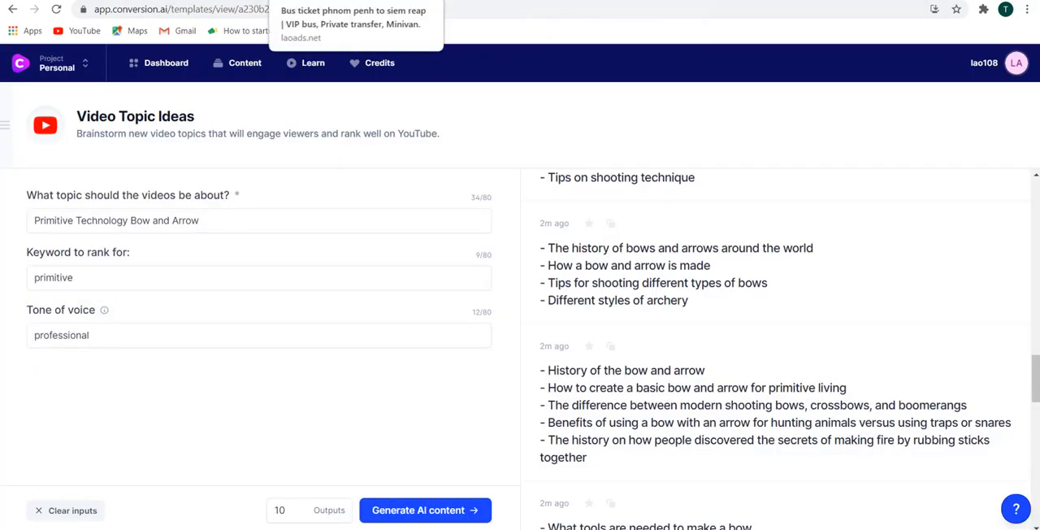
{"action": "left_click", "coordinate": [203, 1]}
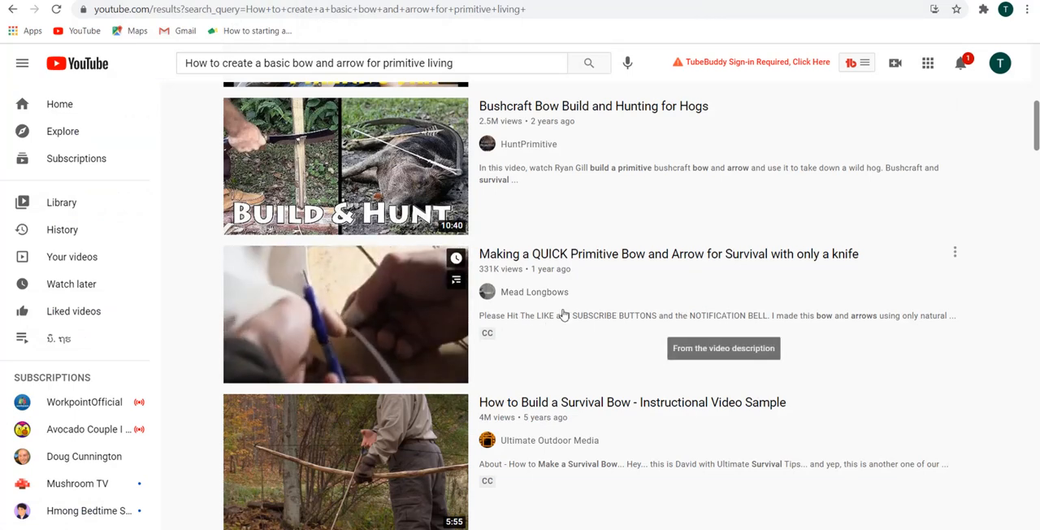
{"action": "scroll", "coordinate": [756, 324], "scroll_direction": "down", "scroll_amount": 2}
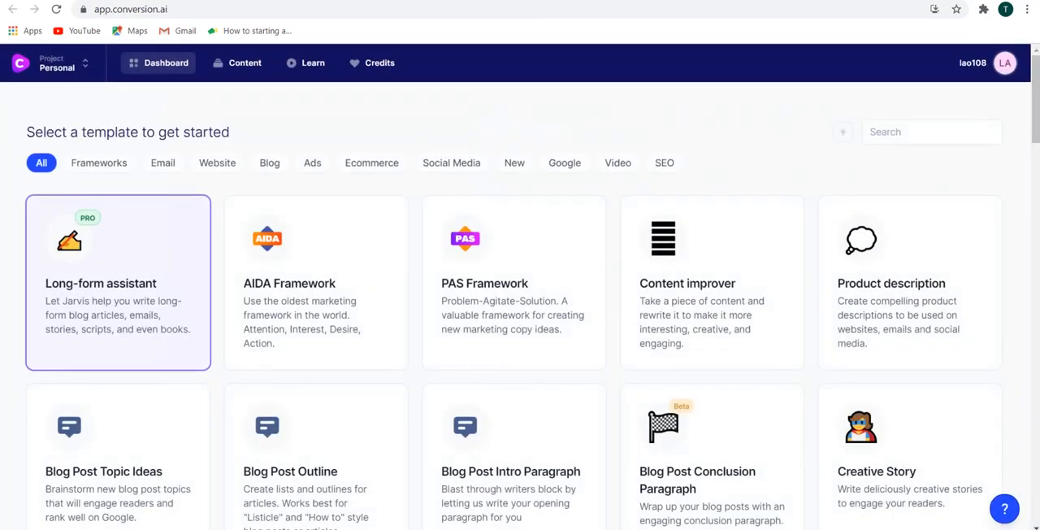
On the Conversion.ai dashboard, filter the templates to the Video category and open the "Video Description - YouTube" template.
{"action": "left_click", "coordinate": [665, 163]}
{"action": "left_click", "coordinate": [621, 165]}
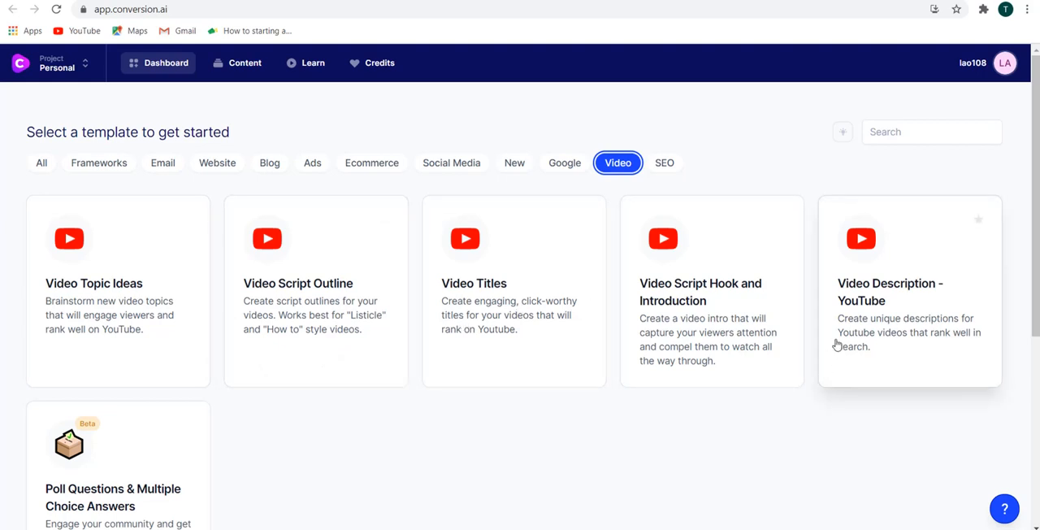
{"action": "scroll", "coordinate": [916, 311], "scroll_direction": "down", "scroll_amount": 1}
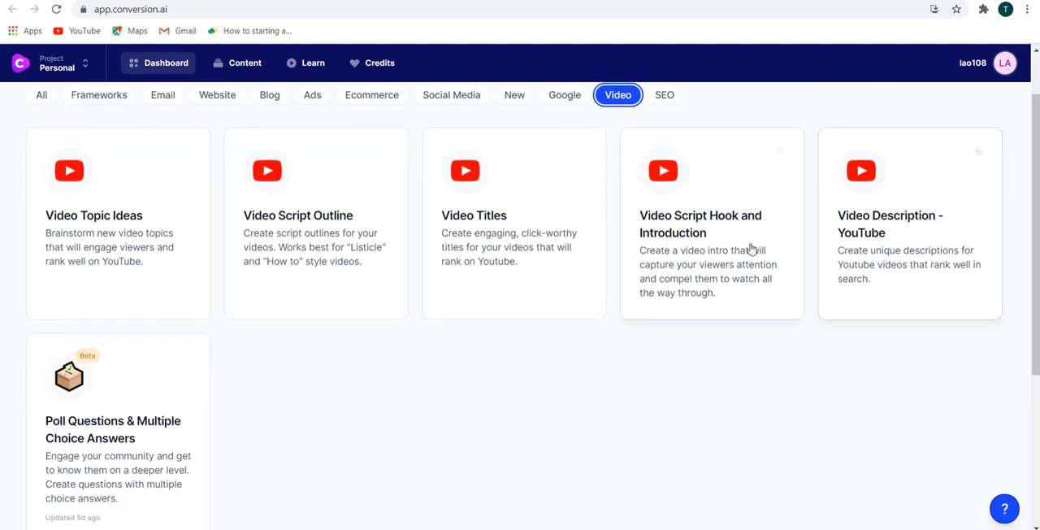
{"action": "left_click", "coordinate": [872, 241]}
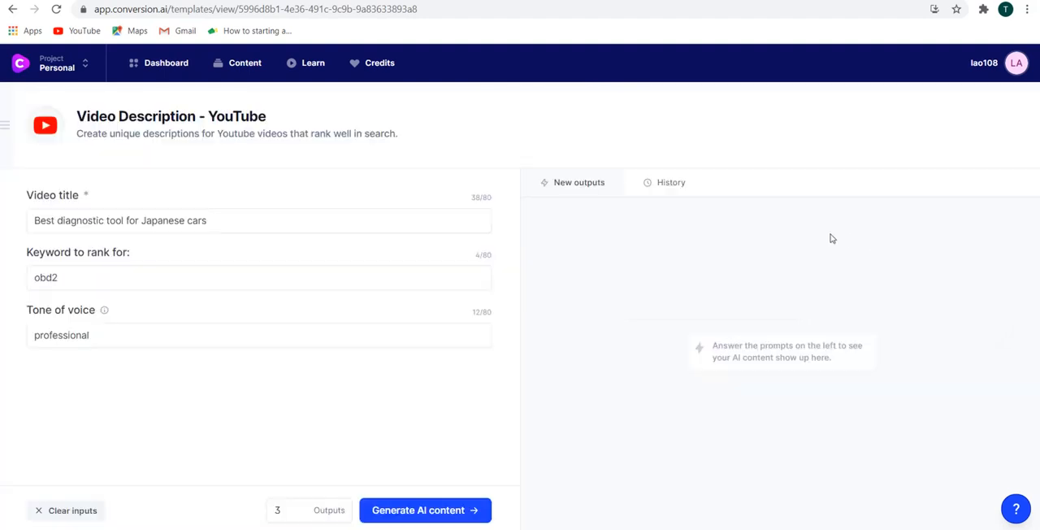
Copy the YouTube search query "How to create a basic bow and arrow for primitive living" and use it as the template's video title.
{"action": "left_click", "coordinate": [178, 1]}
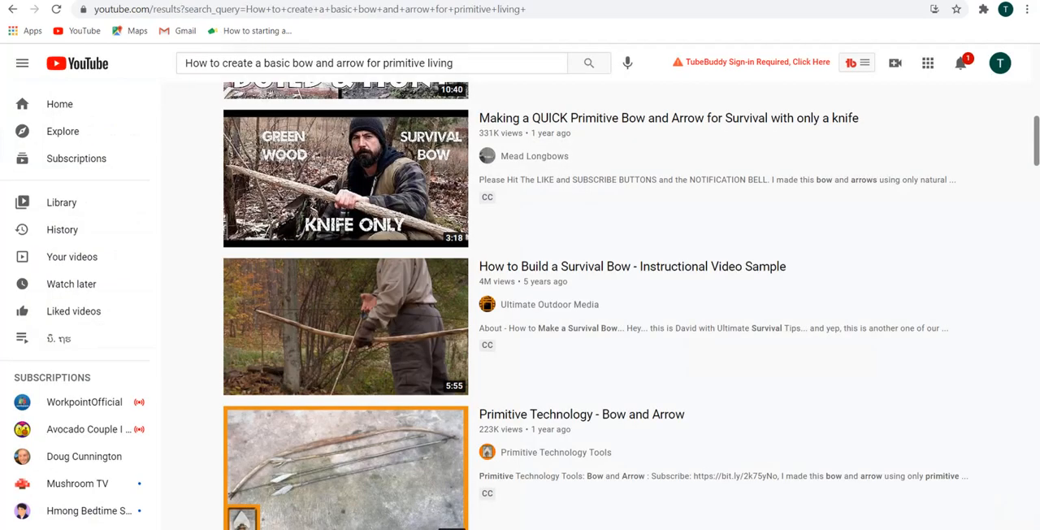
{"action": "left_click_drag", "start_coordinate": [478, 61], "coordinate": [91, 70]}
{"action": "key", "text": "ctrl+c"}
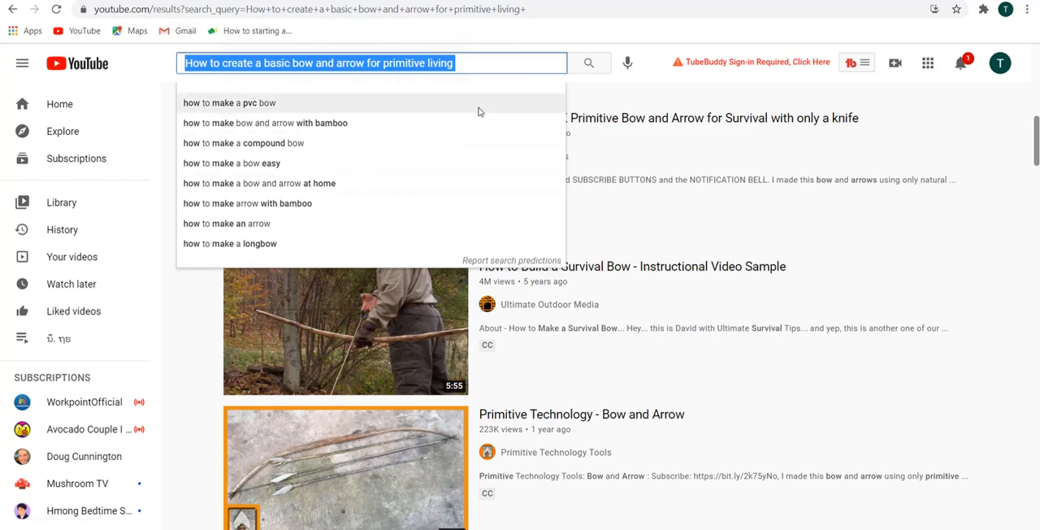
{"action": "left_click", "coordinate": [476, 63]}
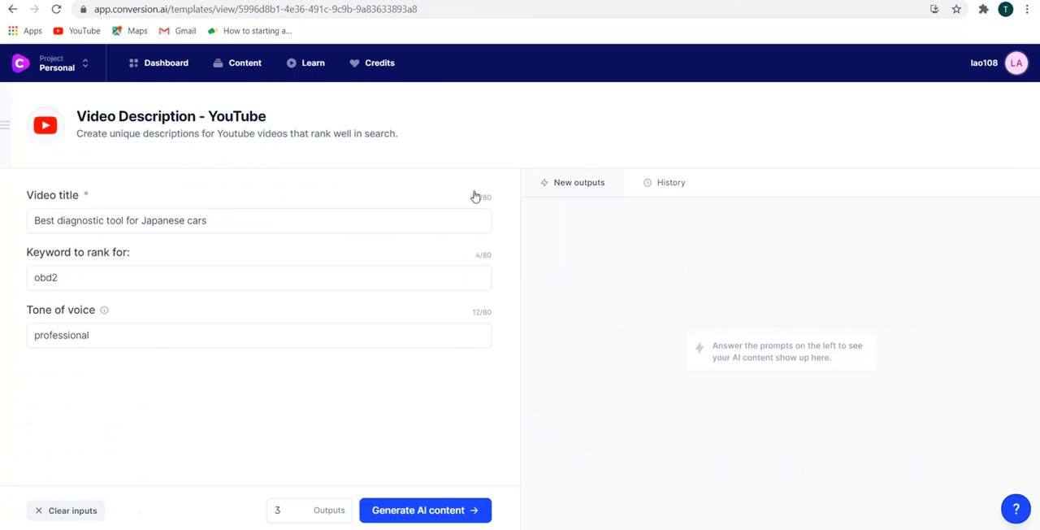
{"action": "left_click_drag", "start_coordinate": [251, 225], "coordinate": [2, 223]}
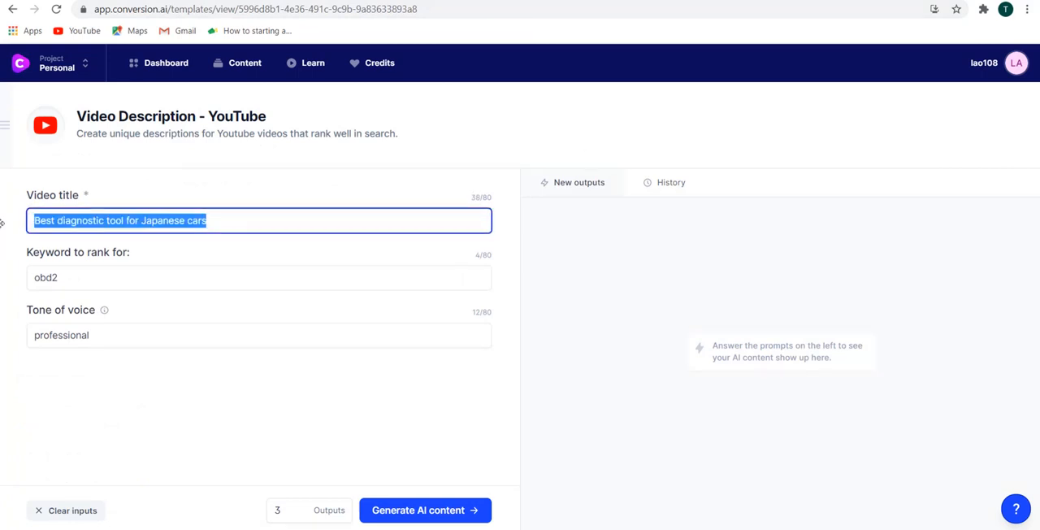
{"action": "key", "text": "ctrl+v"}
Replace the keyword to rank for with "primitive" from the title, and generate three video descriptions.
{"action": "left_click_drag", "start_coordinate": [83, 278], "coordinate": [28, 278]}
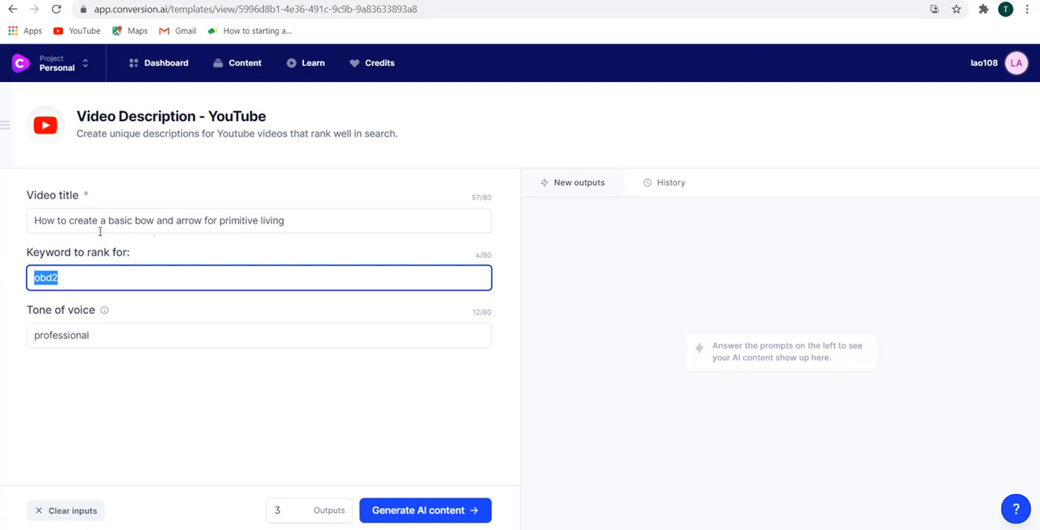
{"action": "left_click_drag", "start_coordinate": [219, 221], "coordinate": [259, 221]}
{"action": "key", "text": "ctrl+c"}
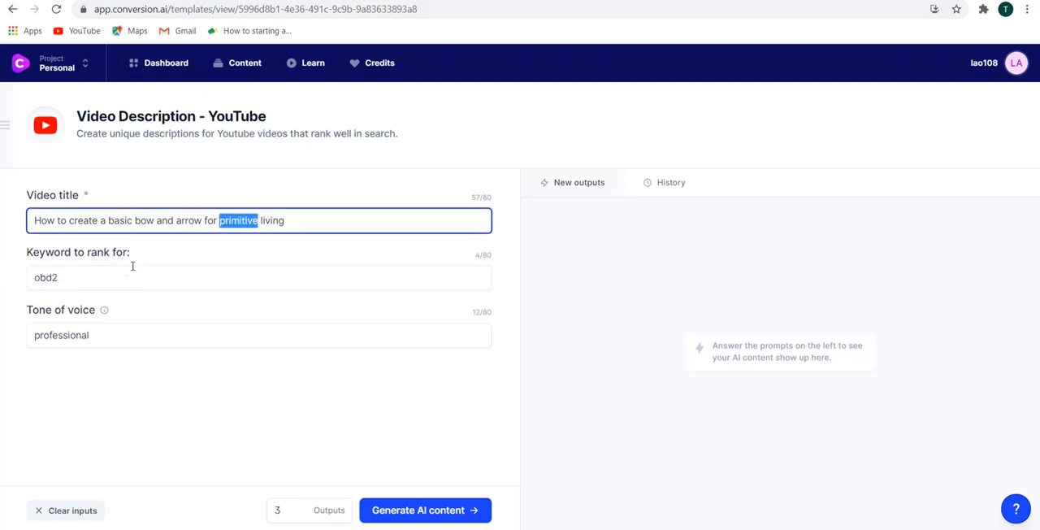
{"action": "left_click_drag", "start_coordinate": [108, 280], "coordinate": [36, 285]}
{"action": "key", "text": "ctrl+v"}
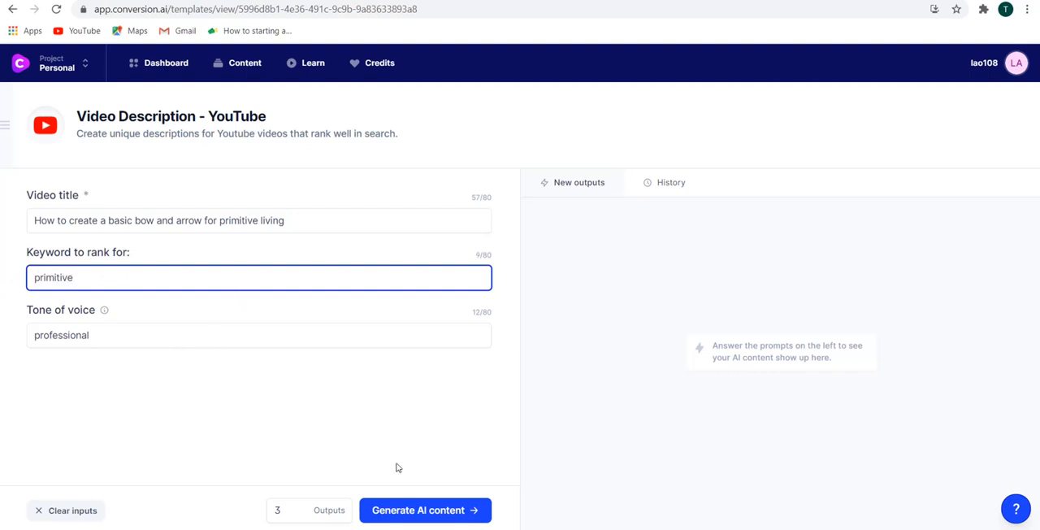
{"action": "left_click", "coordinate": [422, 510]}
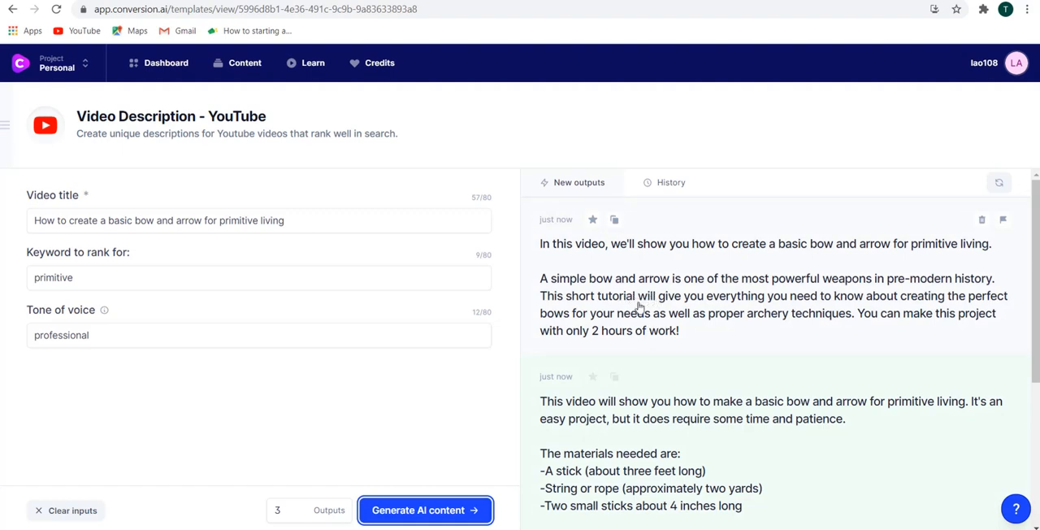
Read through the generated descriptions, open the first one, and select its second paragraph for copying.
{"action": "scroll", "coordinate": [646, 309], "scroll_direction": "down", "scroll_amount": 3}
{"action": "scroll", "coordinate": [652, 321], "scroll_direction": "down", "scroll_amount": 1}
{"action": "scroll", "coordinate": [654, 301], "scroll_direction": "up", "scroll_amount": 4}
{"action": "scroll", "coordinate": [662, 325], "scroll_direction": "down", "scroll_amount": 4}
{"action": "scroll", "coordinate": [674, 337], "scroll_direction": "up", "scroll_amount": 3}
{"action": "scroll", "coordinate": [644, 307], "scroll_direction": "down", "scroll_amount": 1}
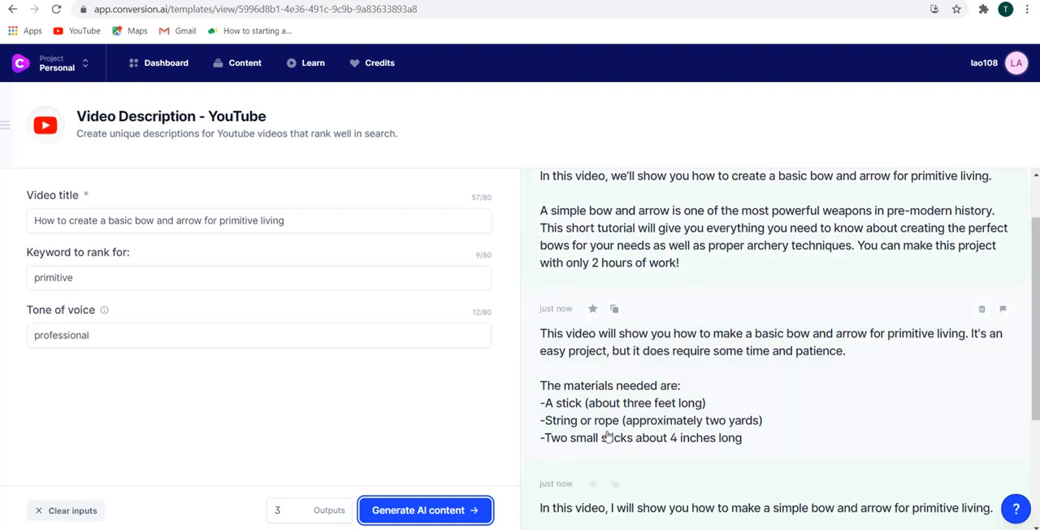
{"action": "left_click", "coordinate": [615, 240]}
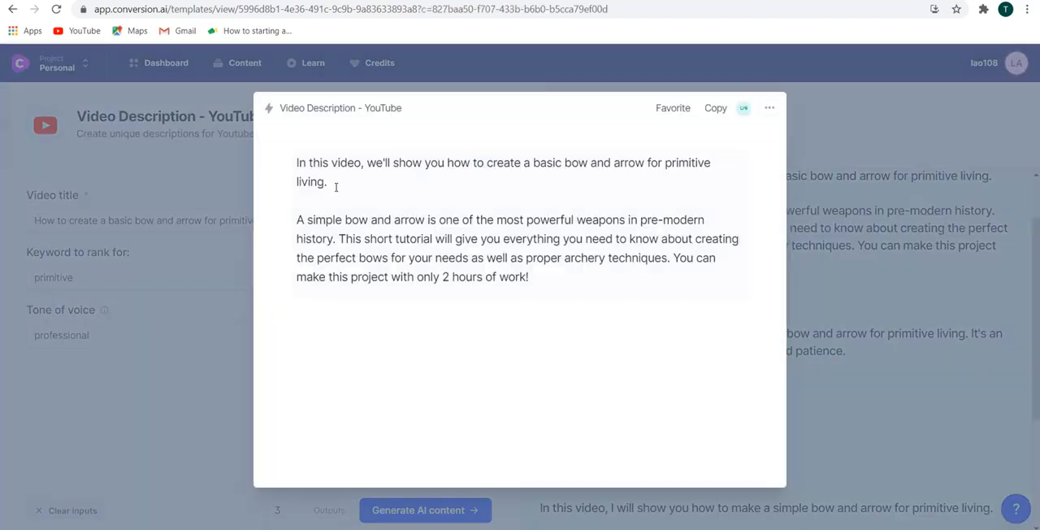
{"action": "left_click_drag", "start_coordinate": [302, 219], "coordinate": [534, 276]}
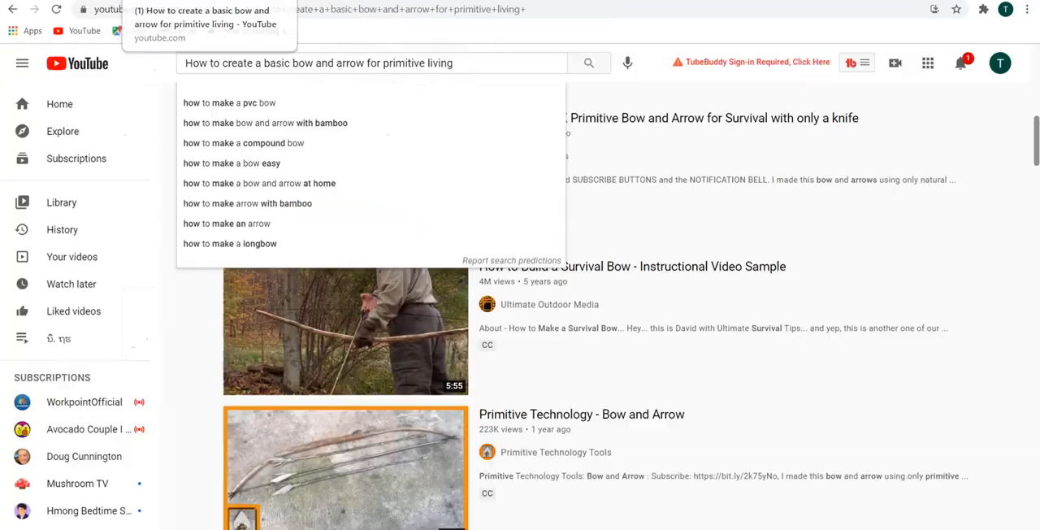
On YouTube, go to the Tours by Group channel and open "Booking minivan ticket from Vientiane to vang vieng" for editing in Studio.
{"action": "left_click", "coordinate": [1001, 65]}
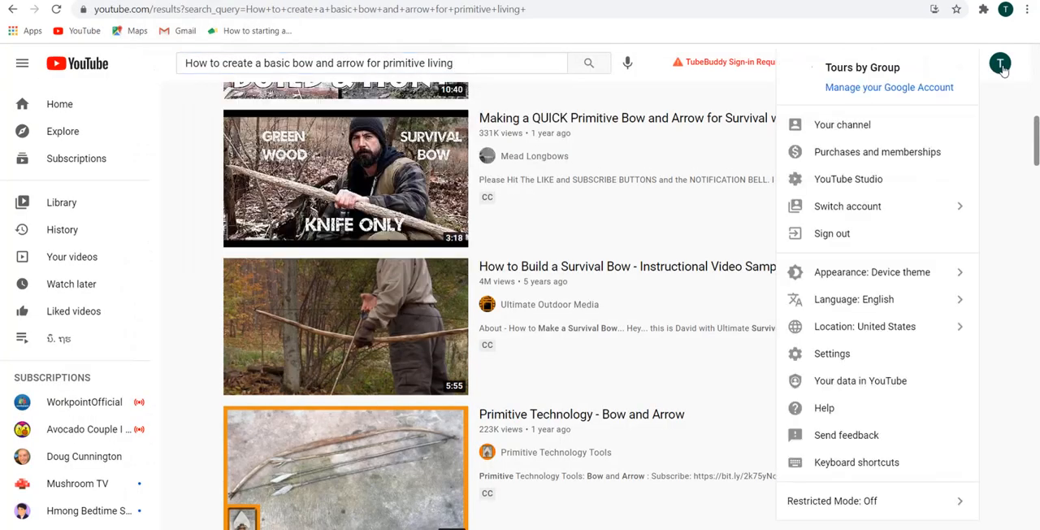
{"action": "left_click", "coordinate": [845, 129]}
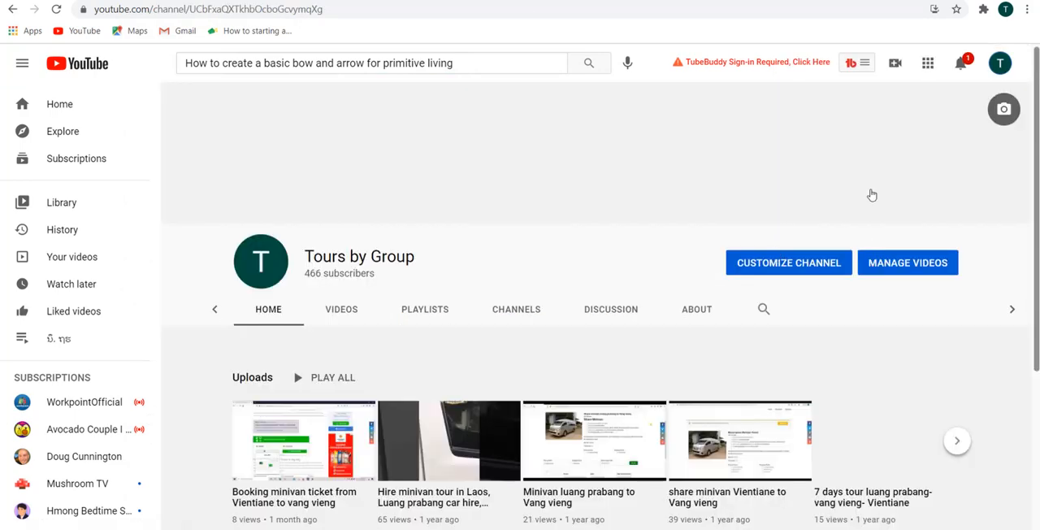
{"action": "scroll", "coordinate": [581, 330], "scroll_direction": "down", "scroll_amount": 2}
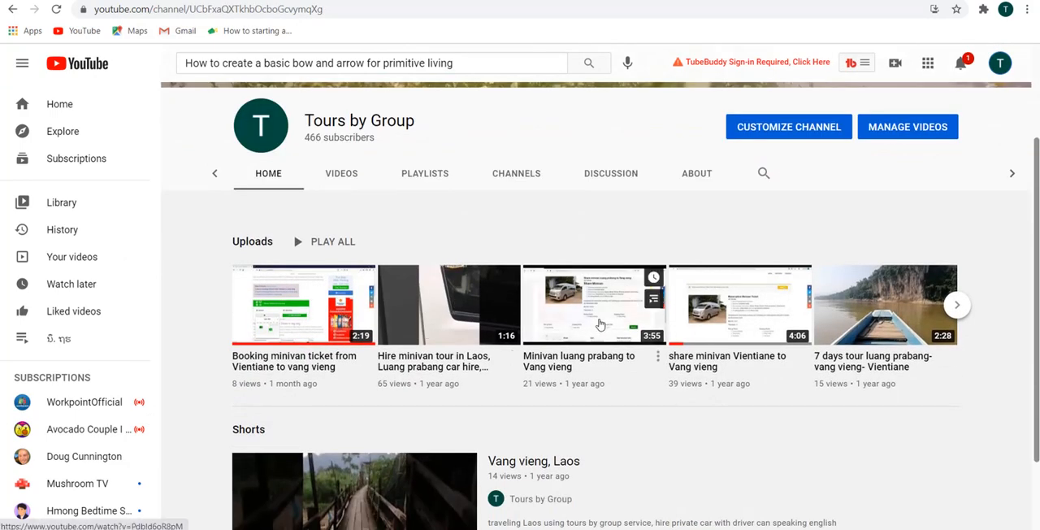
{"action": "left_click", "coordinate": [288, 317]}
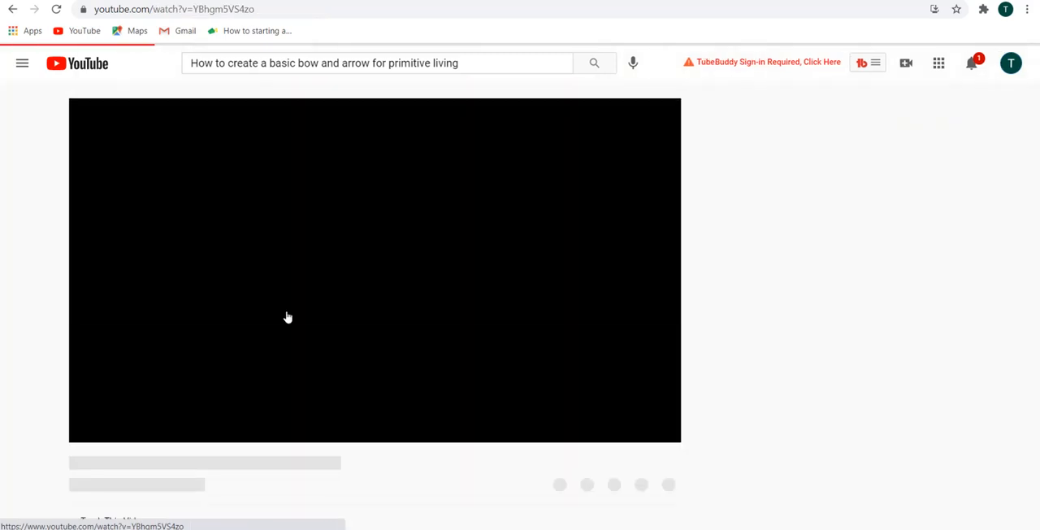
{"action": "left_click", "coordinate": [87, 428]}
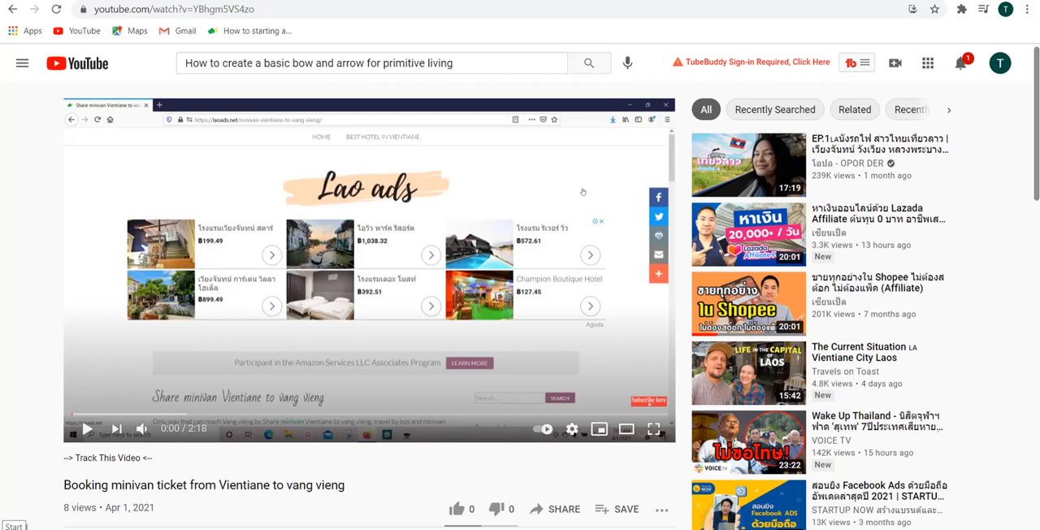
{"action": "scroll", "coordinate": [28, 362], "scroll_direction": "down", "scroll_amount": 1}
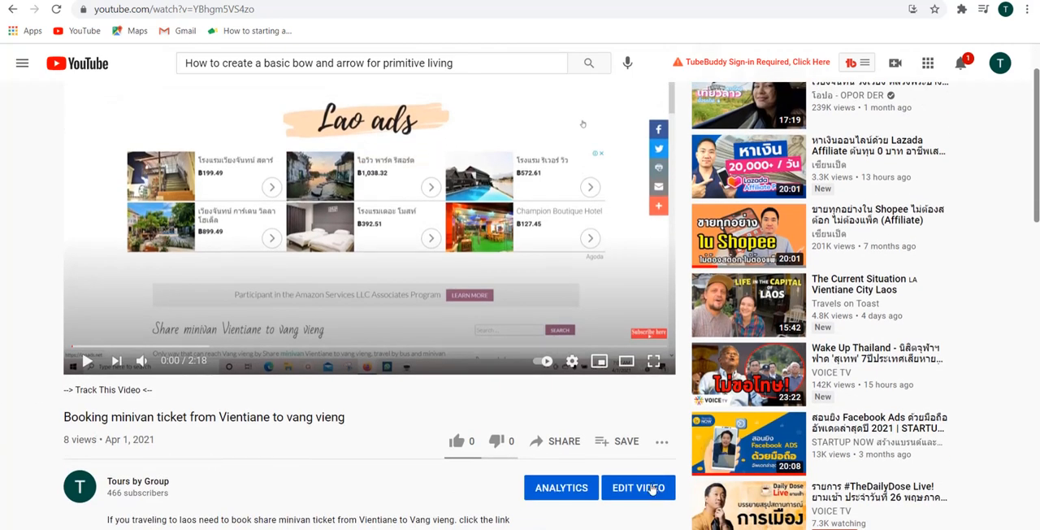
{"action": "left_click", "coordinate": [638, 487]}
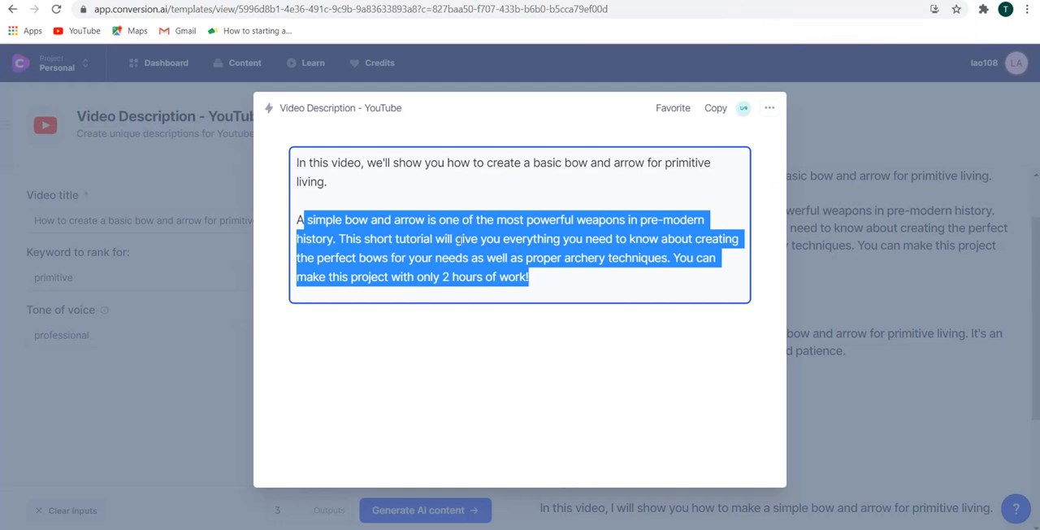
Try replacing the minivan video's description with the generated bow-and-arrow paragraph, and discard the change.
{"action": "left_click", "coordinate": [384, 219]}
{"action": "left_click_drag", "start_coordinate": [305, 219], "coordinate": [570, 277]}
{"action": "key", "text": "ctrl+c"}
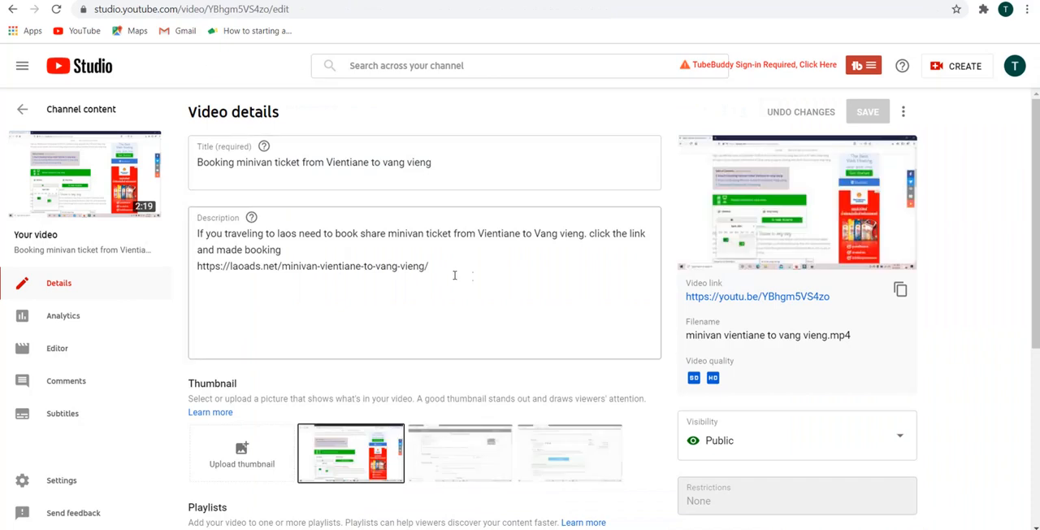
{"action": "left_click", "coordinate": [418, 265]}
{"action": "key", "text": "ctrl+a"}
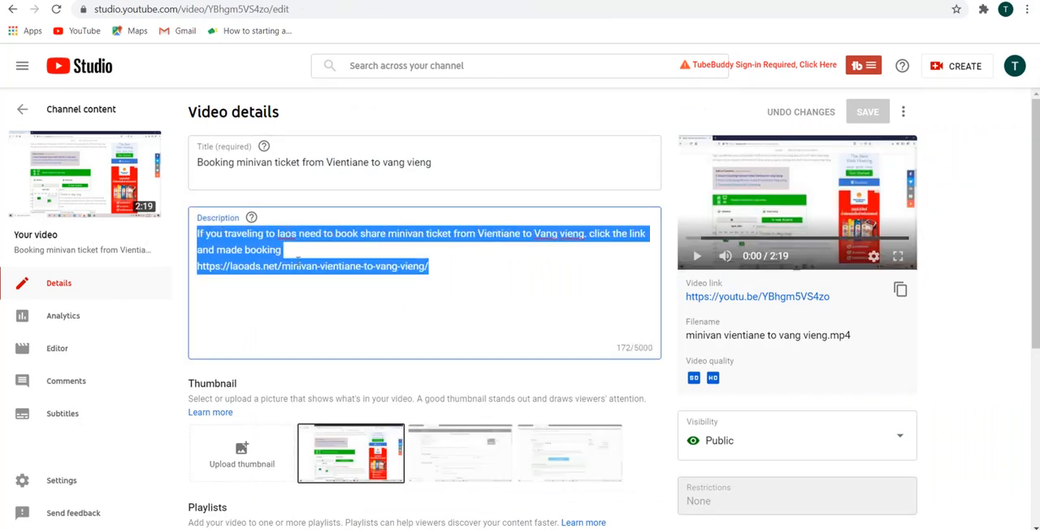
{"action": "key", "text": "ctrl+v"}
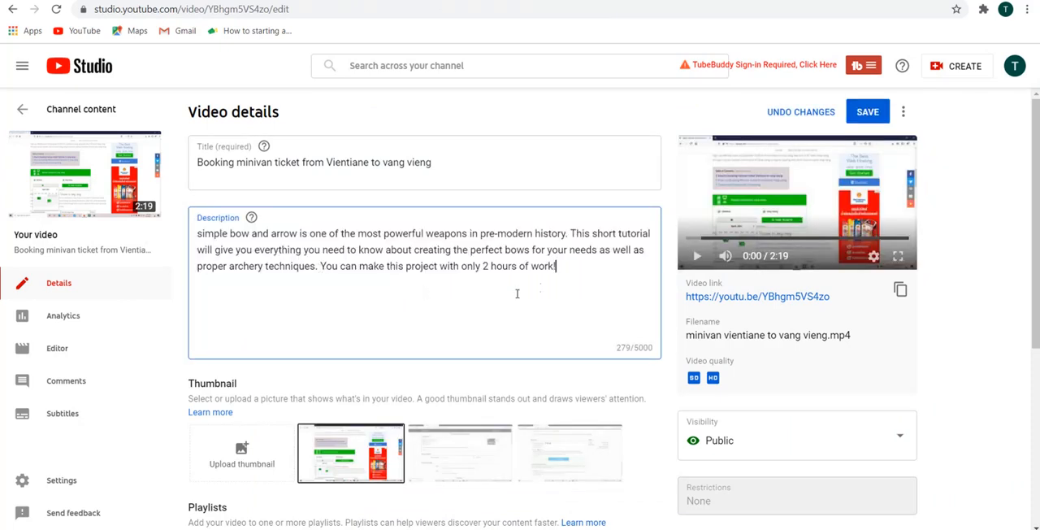
{"action": "left_click", "coordinate": [787, 113]}
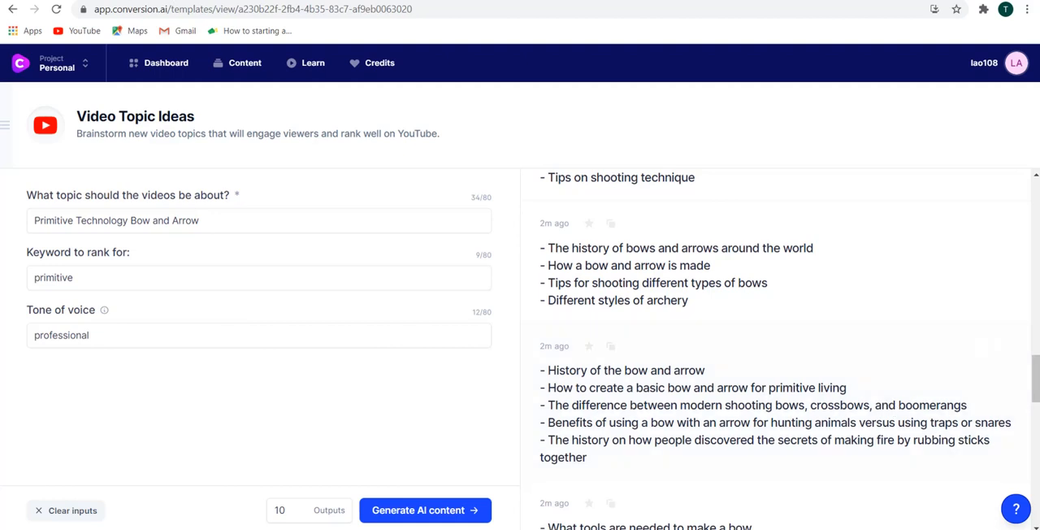
Return to the generated video description opened in Conversion.ai and close it.
{"action": "left_click", "coordinate": [183, 1]}
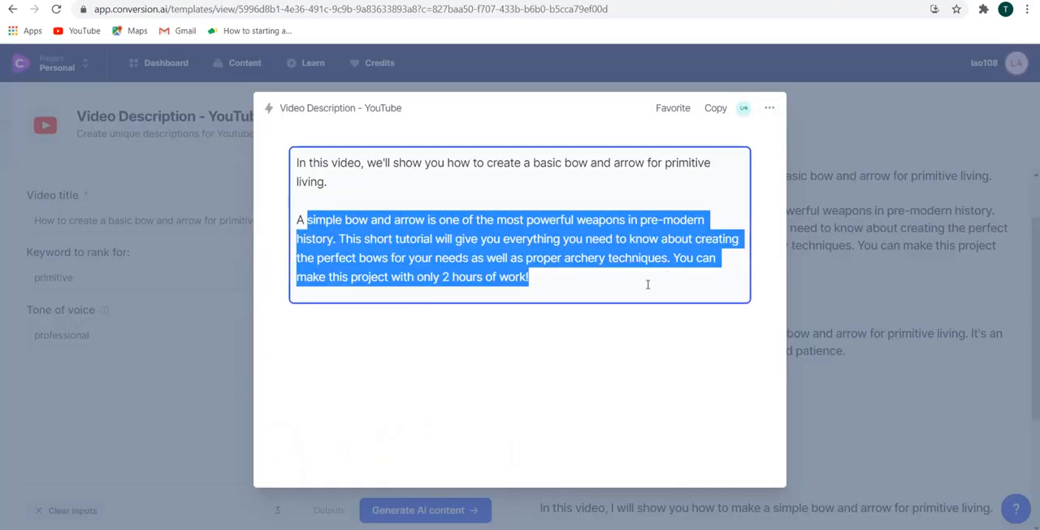
{"action": "left_click", "coordinate": [648, 281]}
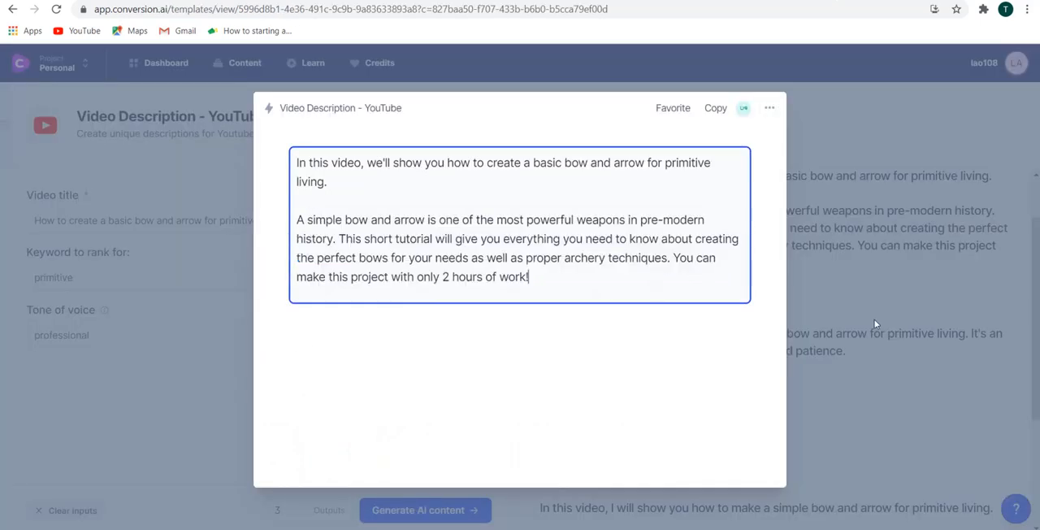
{"action": "left_click", "coordinate": [873, 291]}
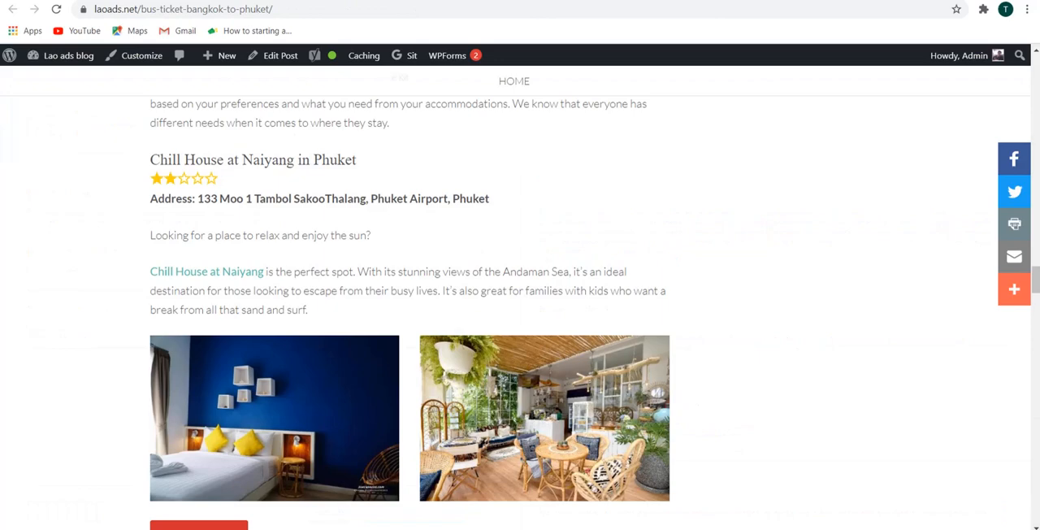
Look through the hotel and flight sections of the laoads.net Bangkok to Phuket bus ticket article.
{"action": "scroll", "coordinate": [773, 271], "scroll_direction": "up", "scroll_amount": 12}
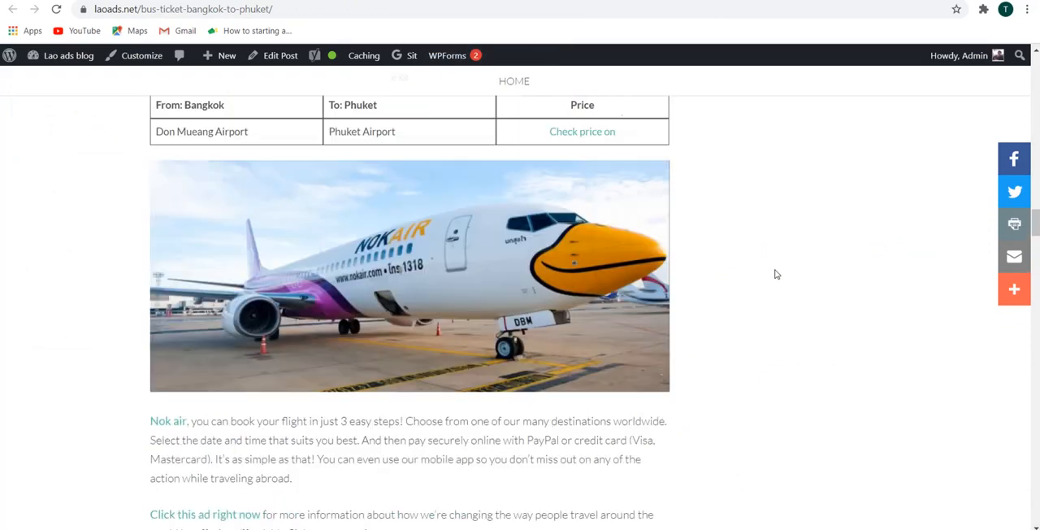
{"action": "scroll", "coordinate": [776, 275], "scroll_direction": "up", "scroll_amount": 15}
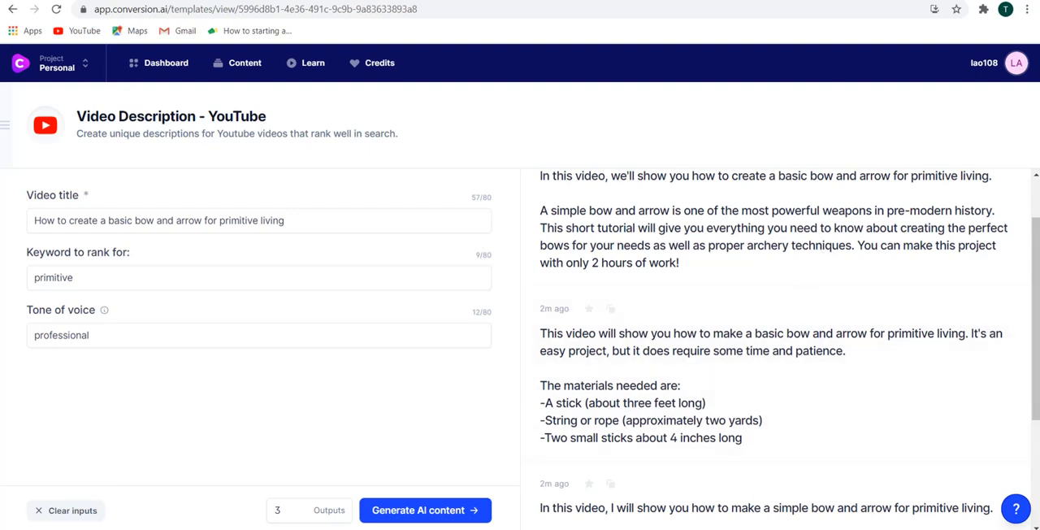
{"action": "left_click", "coordinate": [823, 529]}
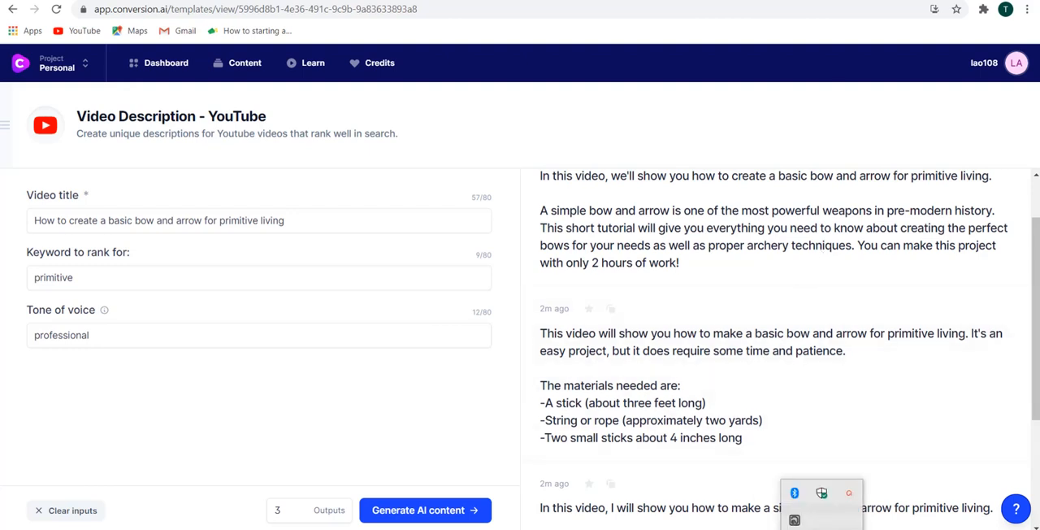